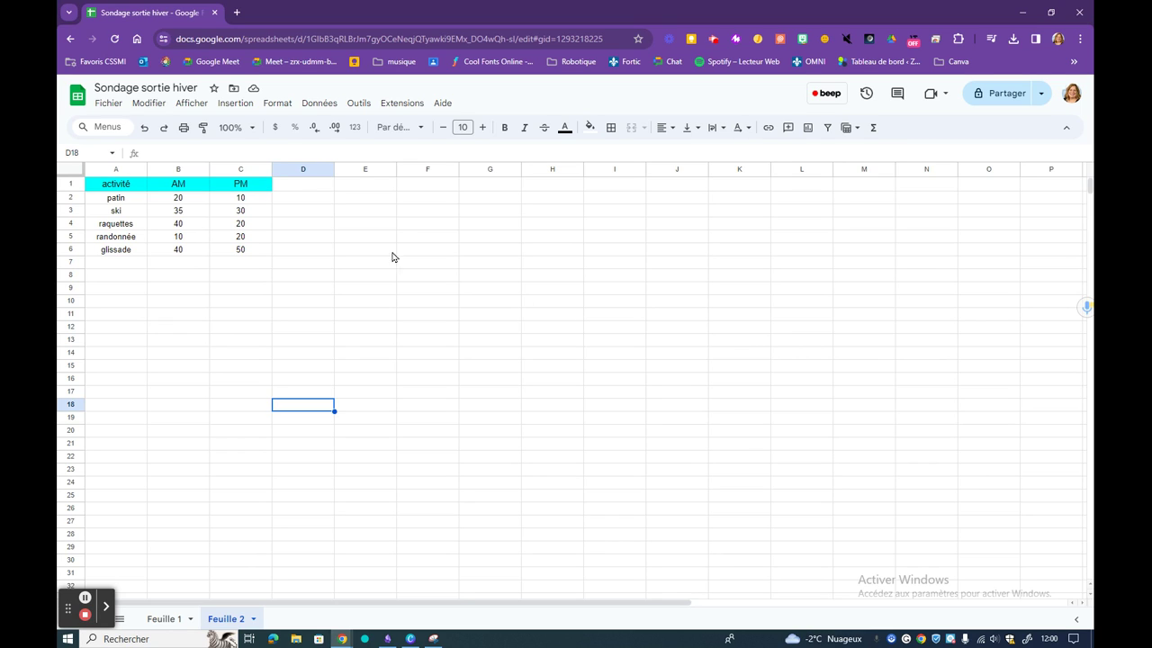
Select the activité, AM and PM survey table in cells A1:C6
left_click_drag(104, 186, 244, 251)
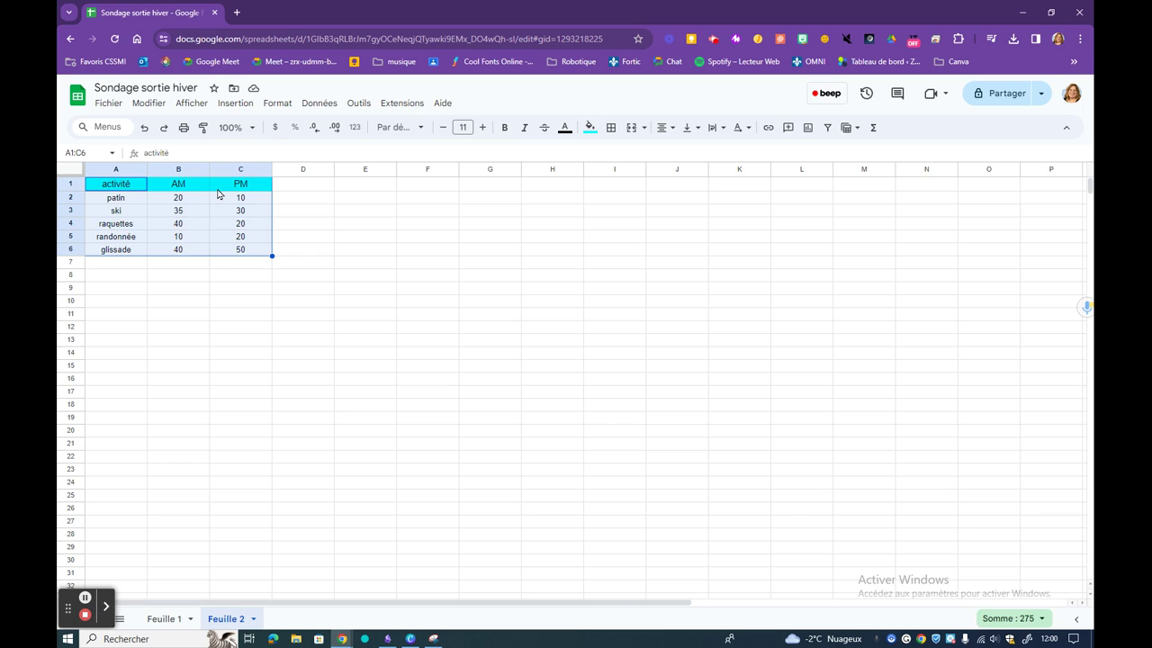
Insert a column chart from A1:C6, keeping the column type after reviewing the Personnaliser options
left_click(808, 131)
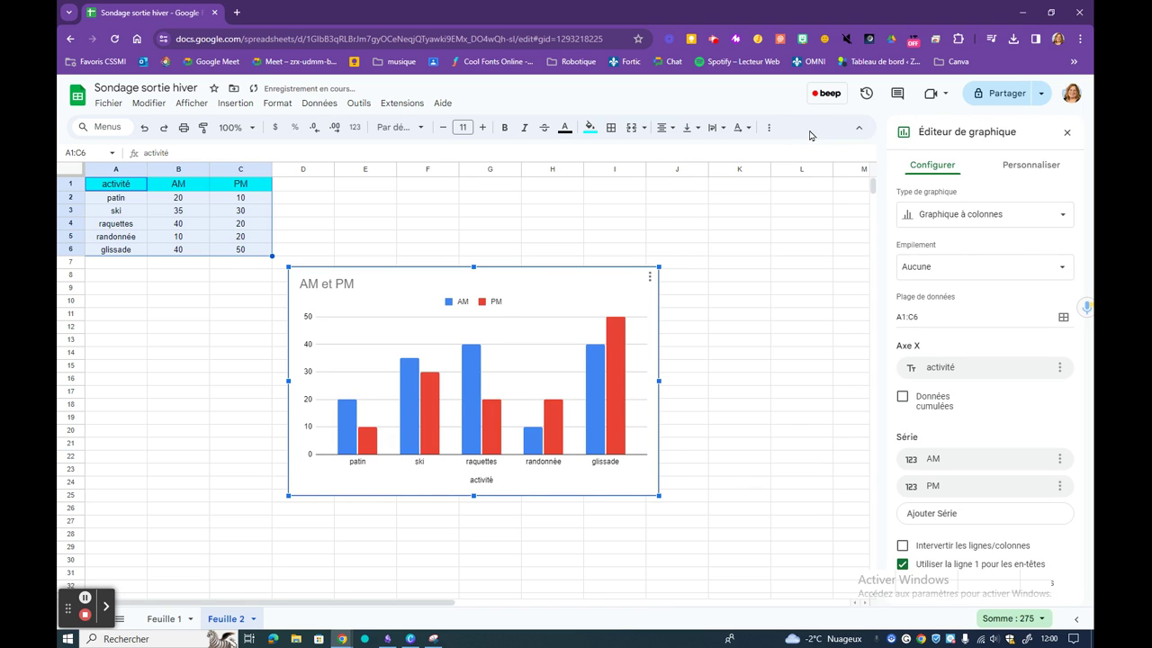
left_click(1063, 216)
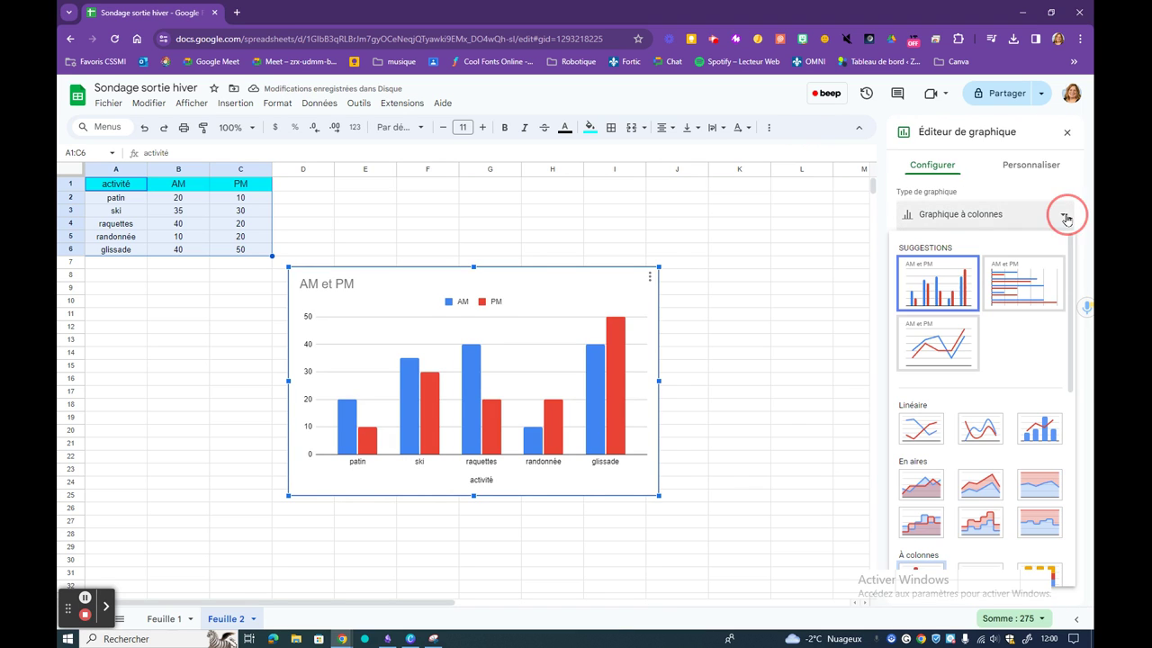
left_click(1063, 218)
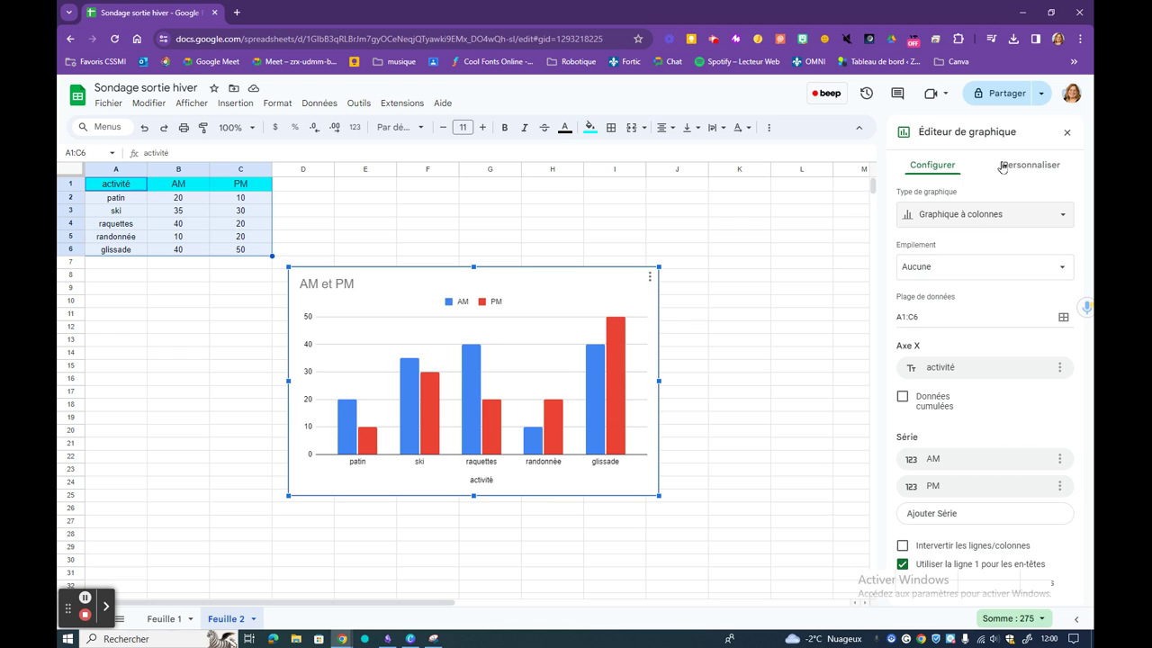
left_click(1033, 171)
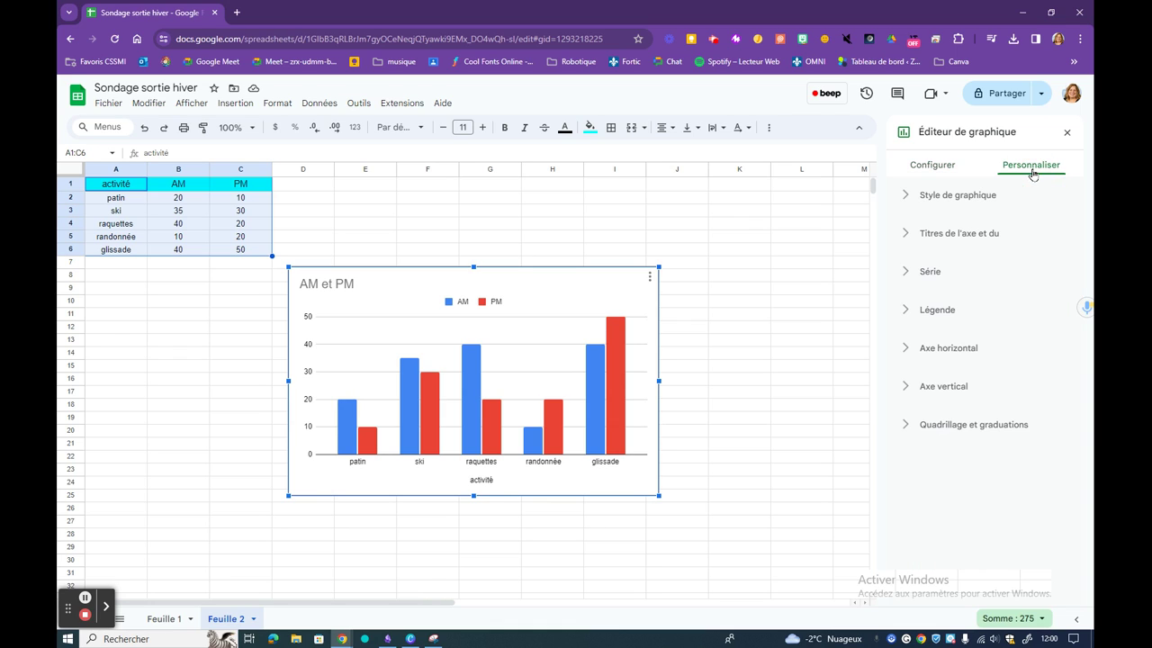
left_click(946, 167)
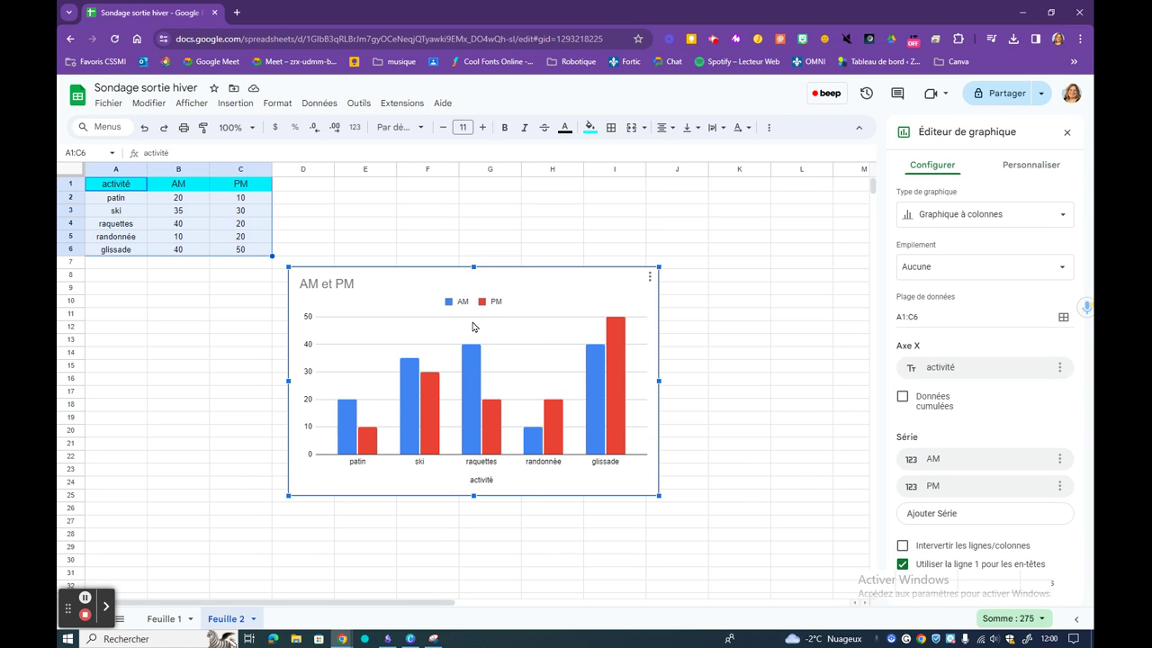
Minimize Sheets and the open presentation, then create a new Présentation (16:9) design in Canva
left_click(1027, 16)
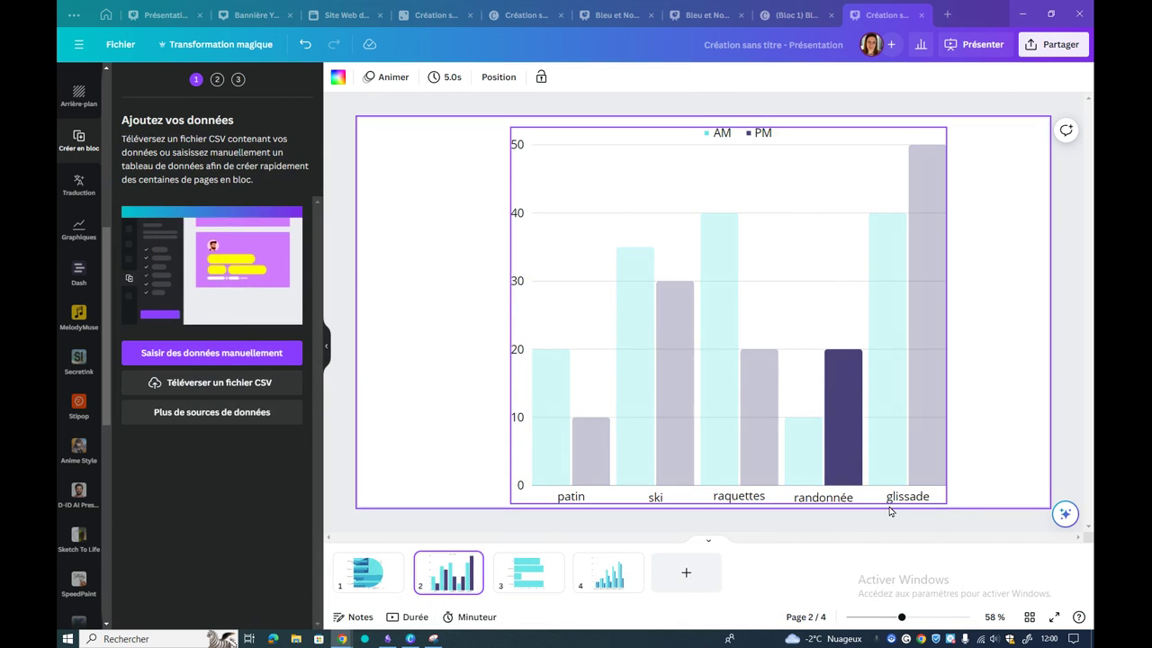
left_click(1023, 15)
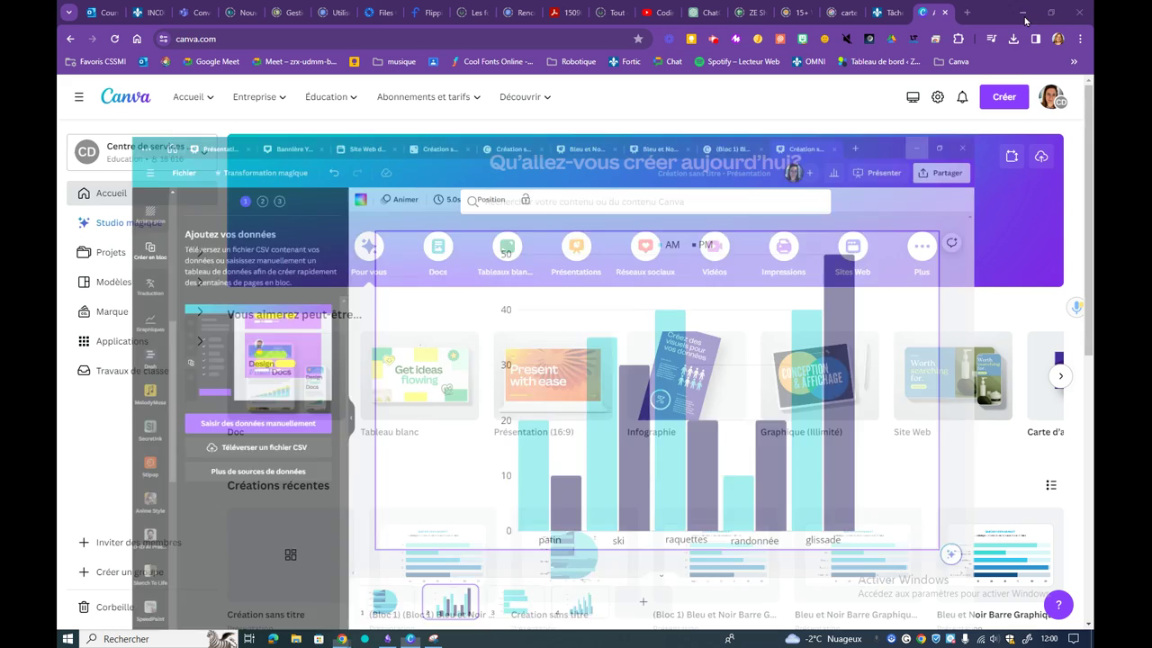
left_click(1002, 97)
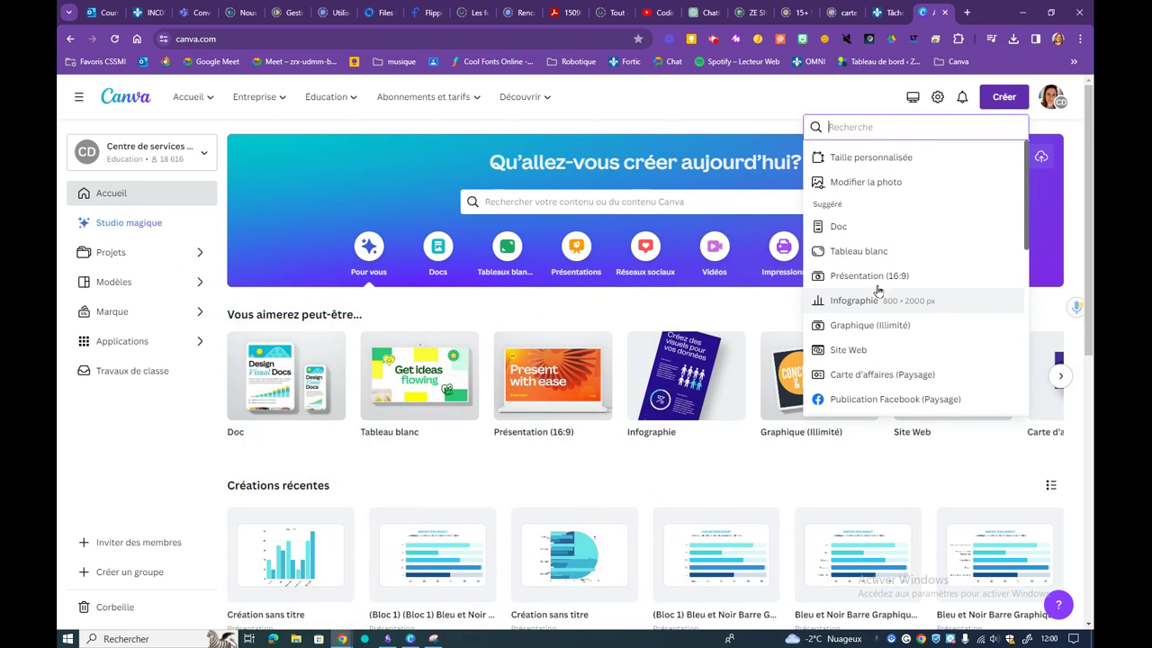
left_click(878, 275)
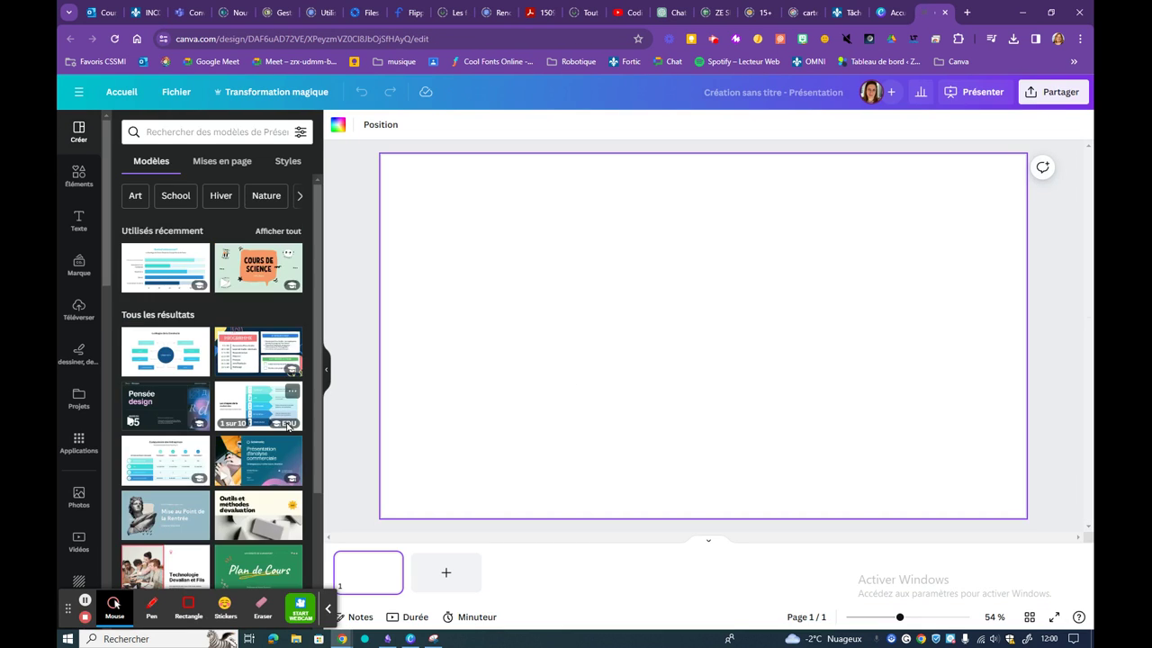
Add the first Graphiques à barres bar chart to the blank slide
scroll(87, 383, "down", 4)
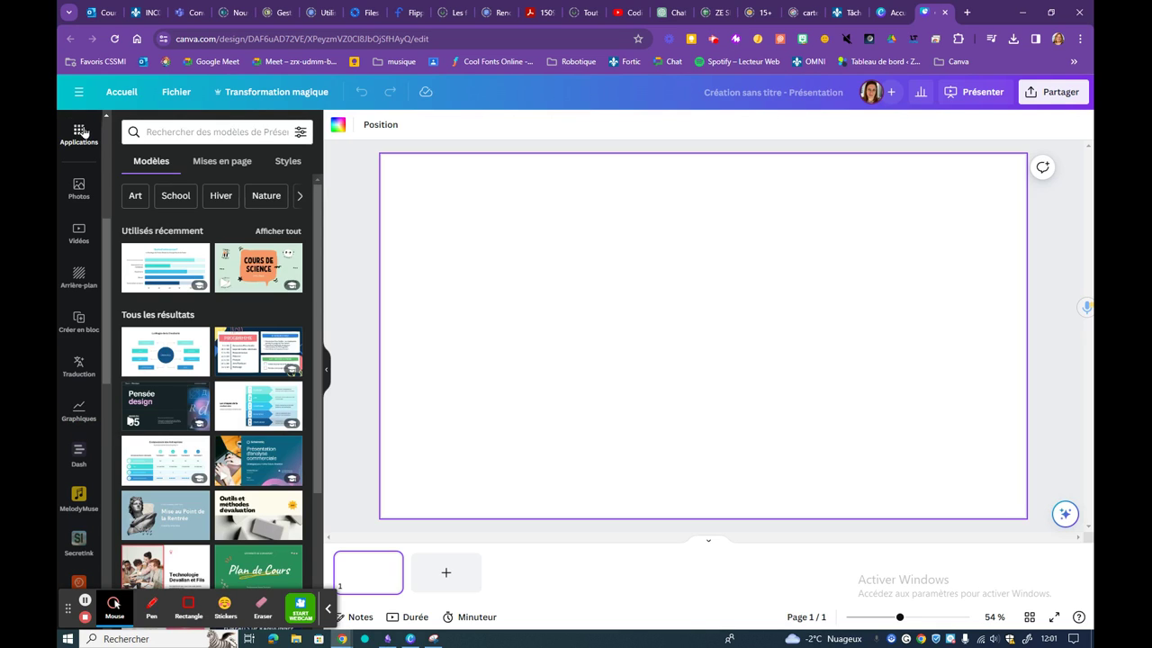
left_click(79, 411)
mouse_move(146, 195)
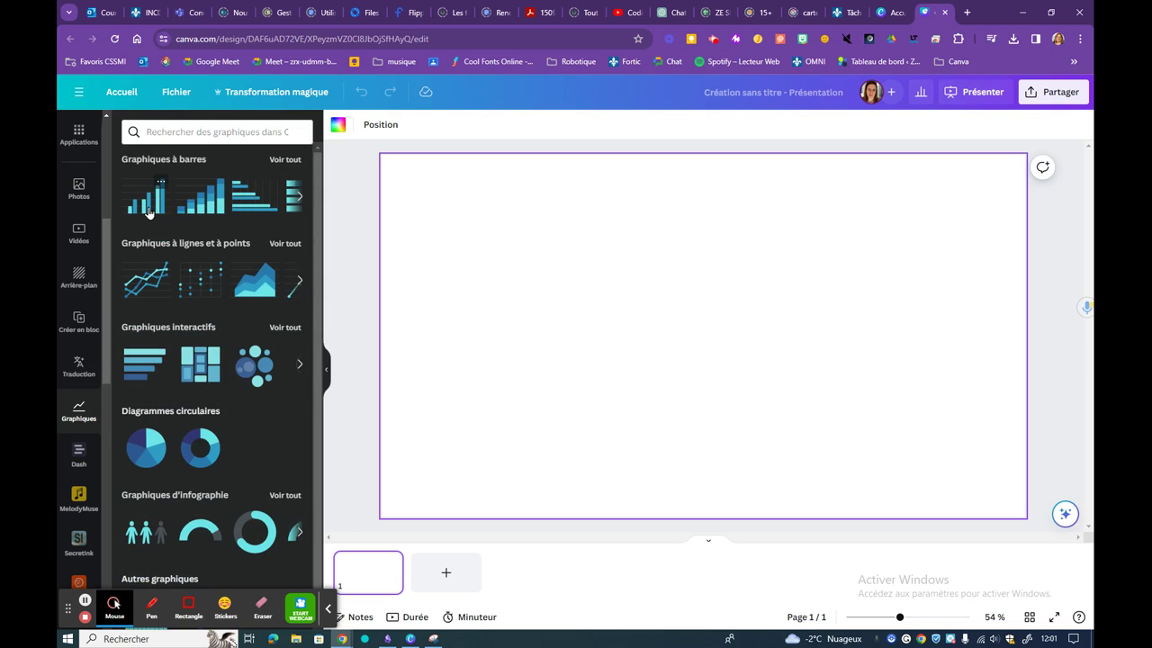
left_click(149, 210)
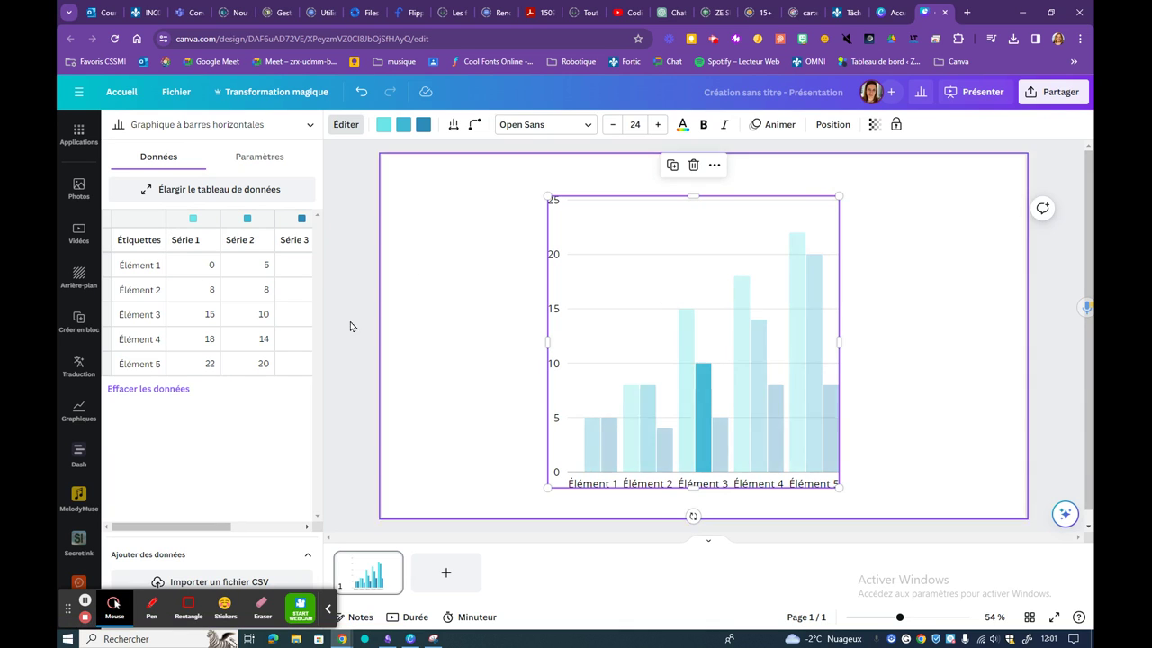
Delete the Série 3 column from the chart's data table
left_click(206, 267)
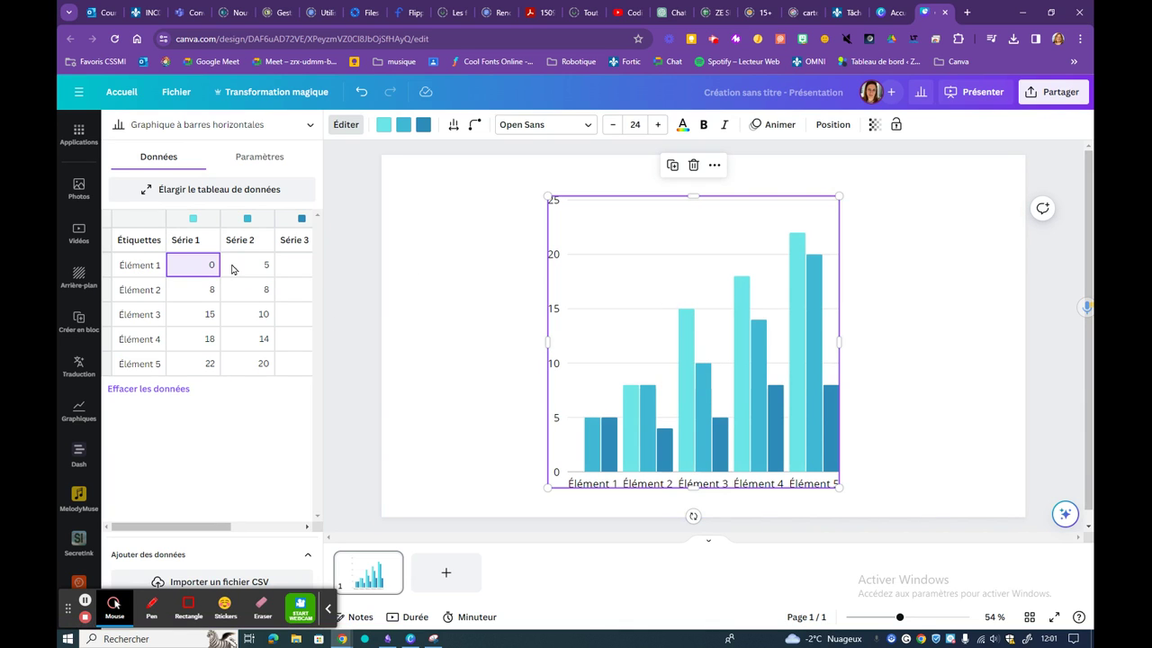
left_click(235, 271)
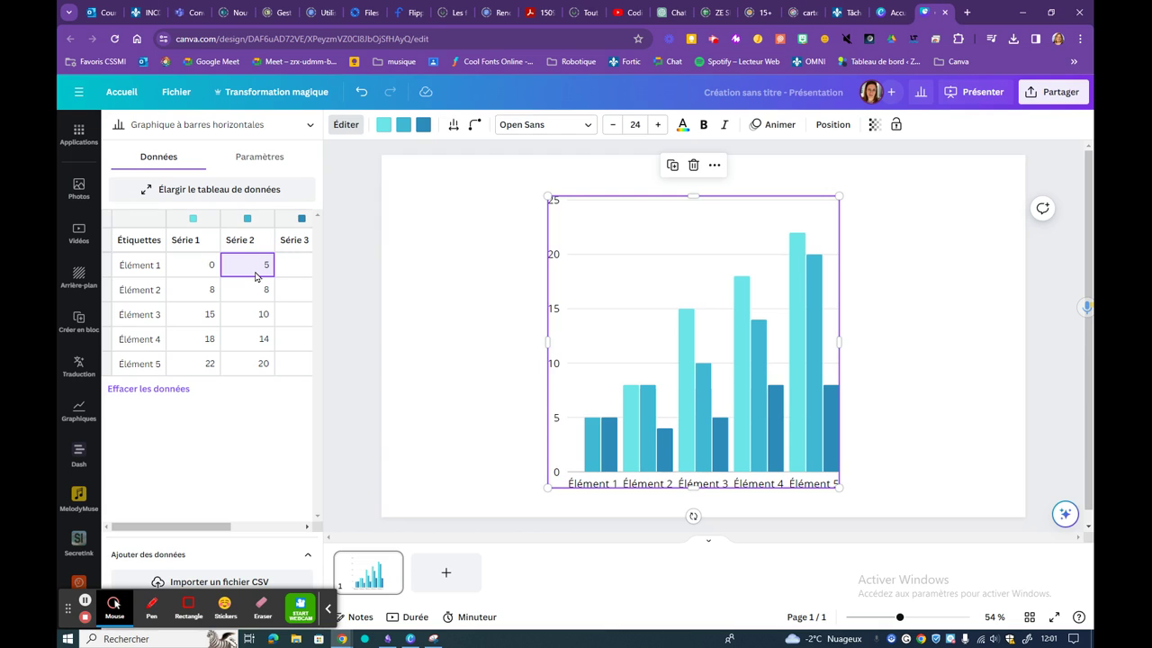
left_click(300, 225)
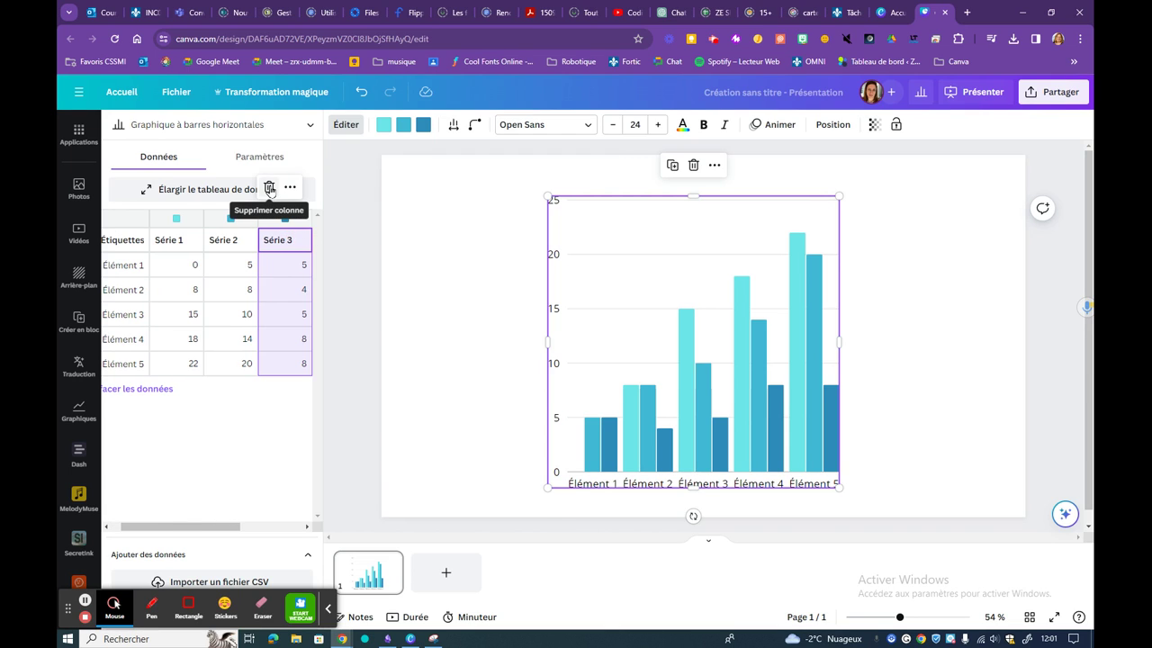
left_click(269, 189)
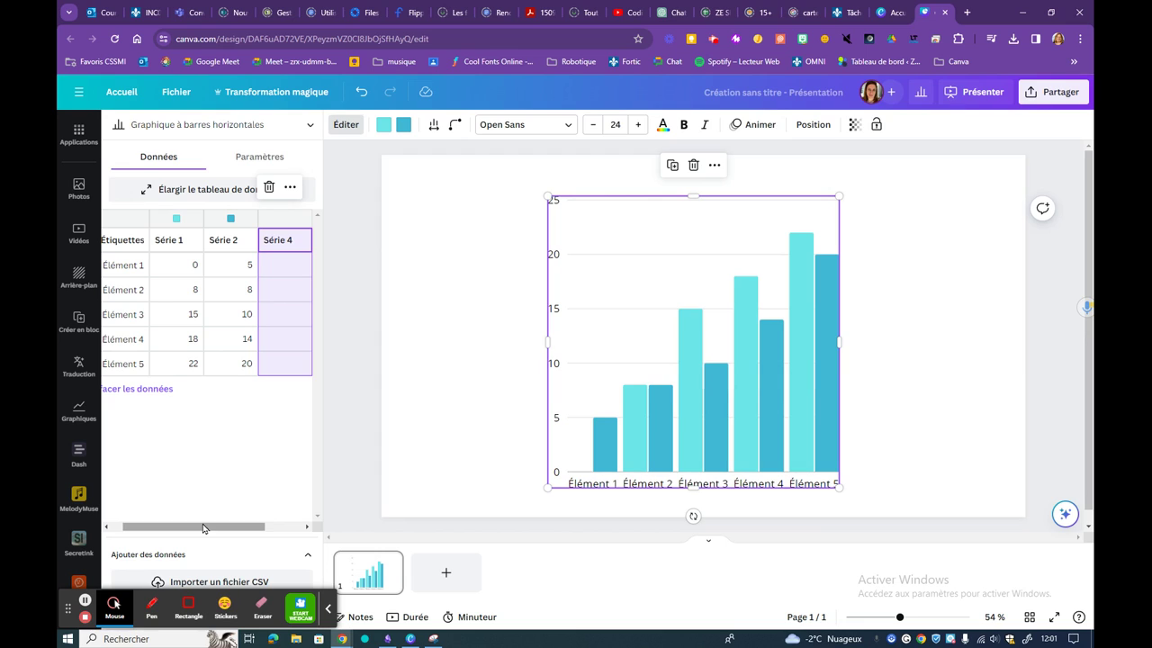
left_click(329, 611)
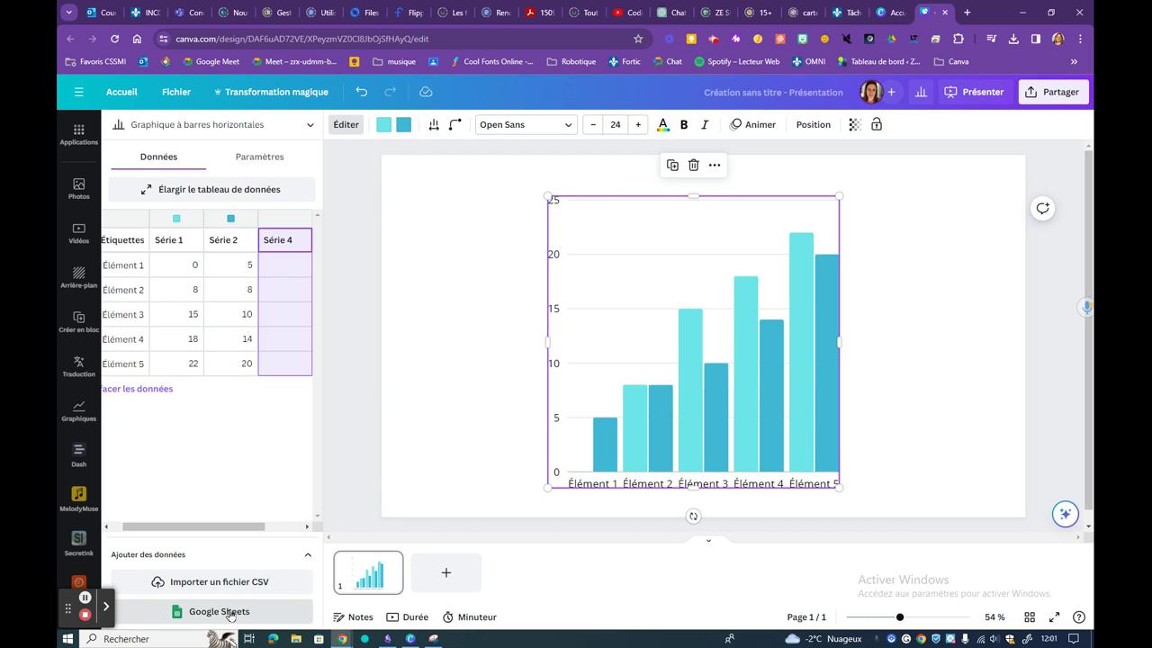
Connect the chart to Google Sheets by signing in with Google and granting Canva access
left_click(231, 613)
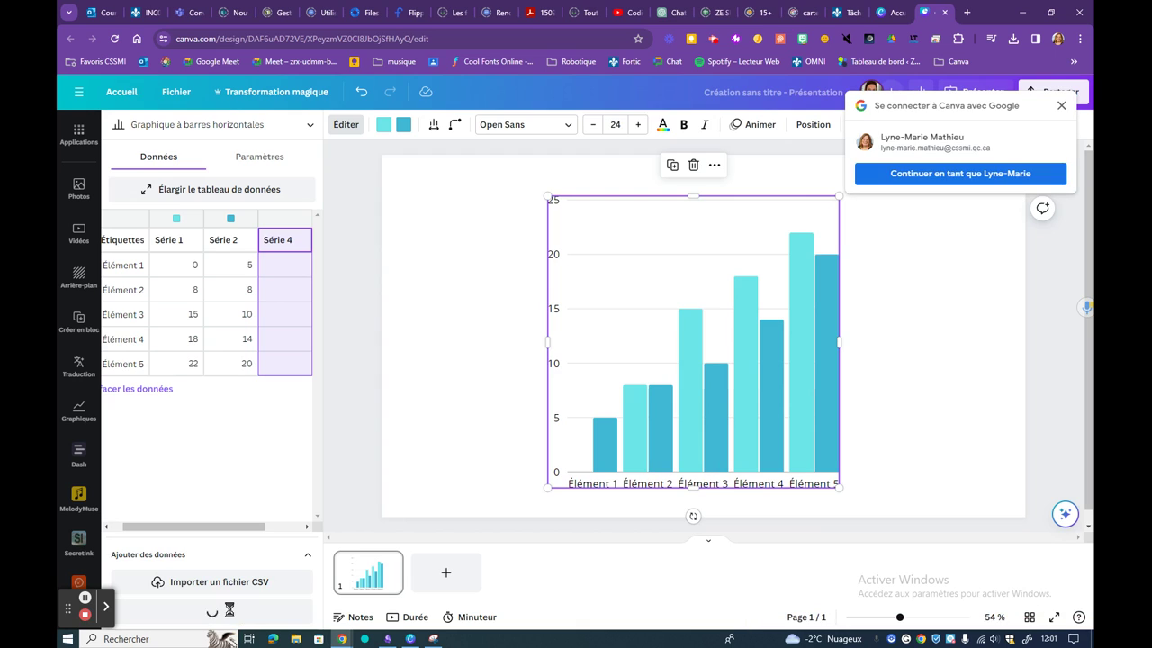
left_click(997, 176)
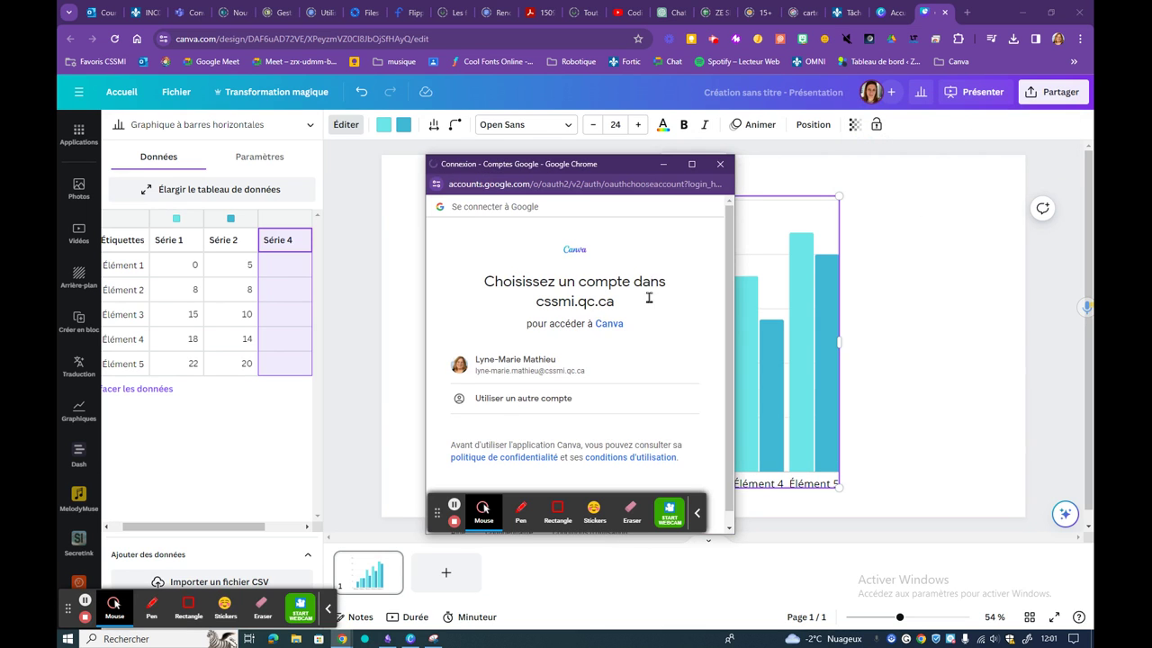
scroll(655, 430, "down", 1)
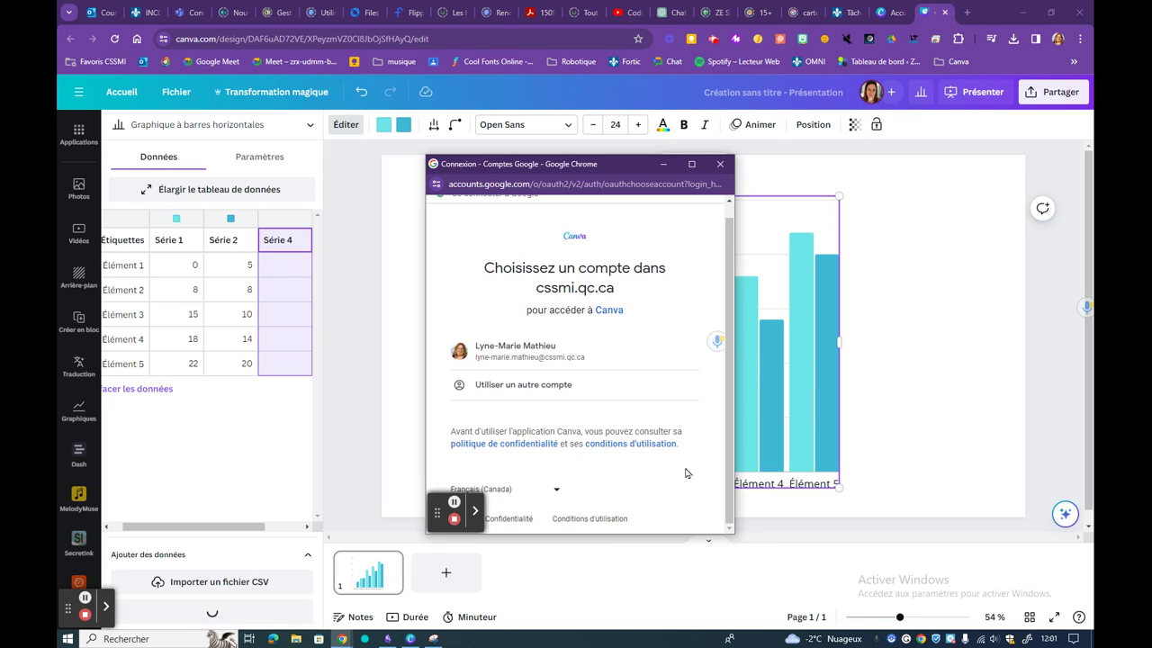
left_click(596, 356)
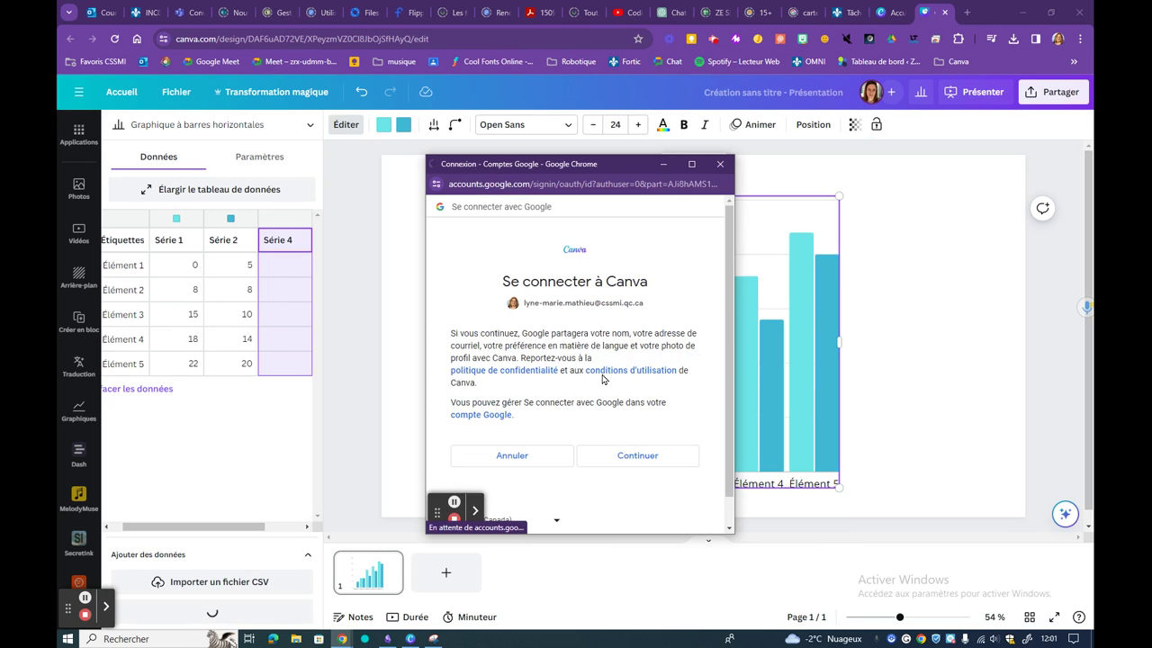
left_click(634, 455)
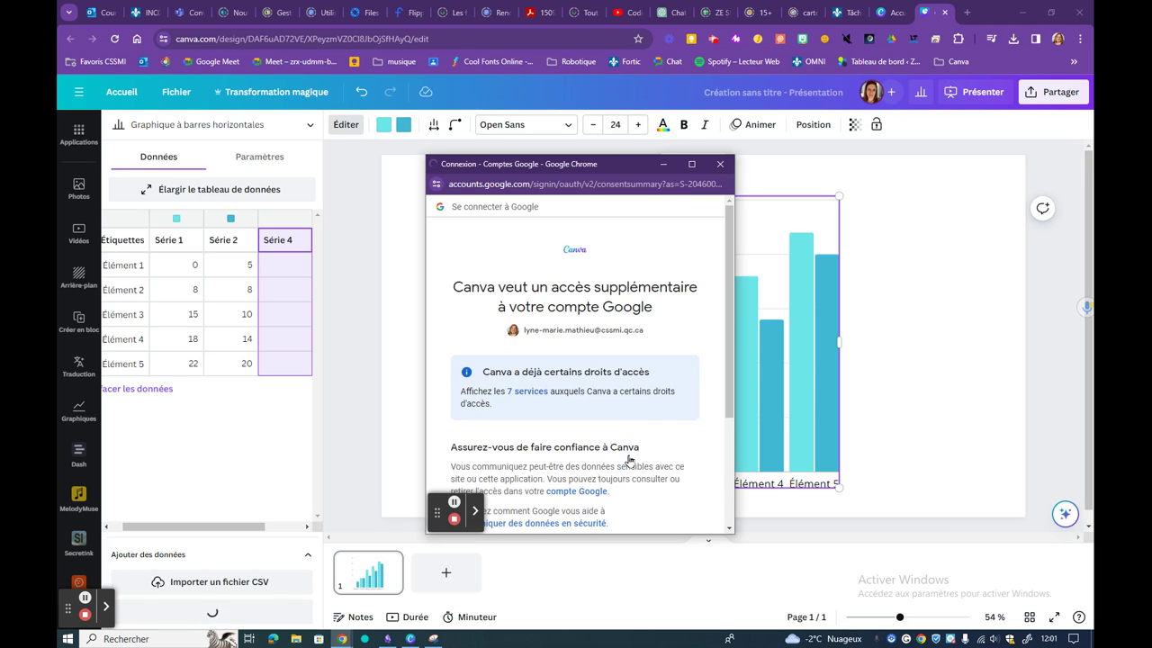
scroll(590, 390, "down", 2)
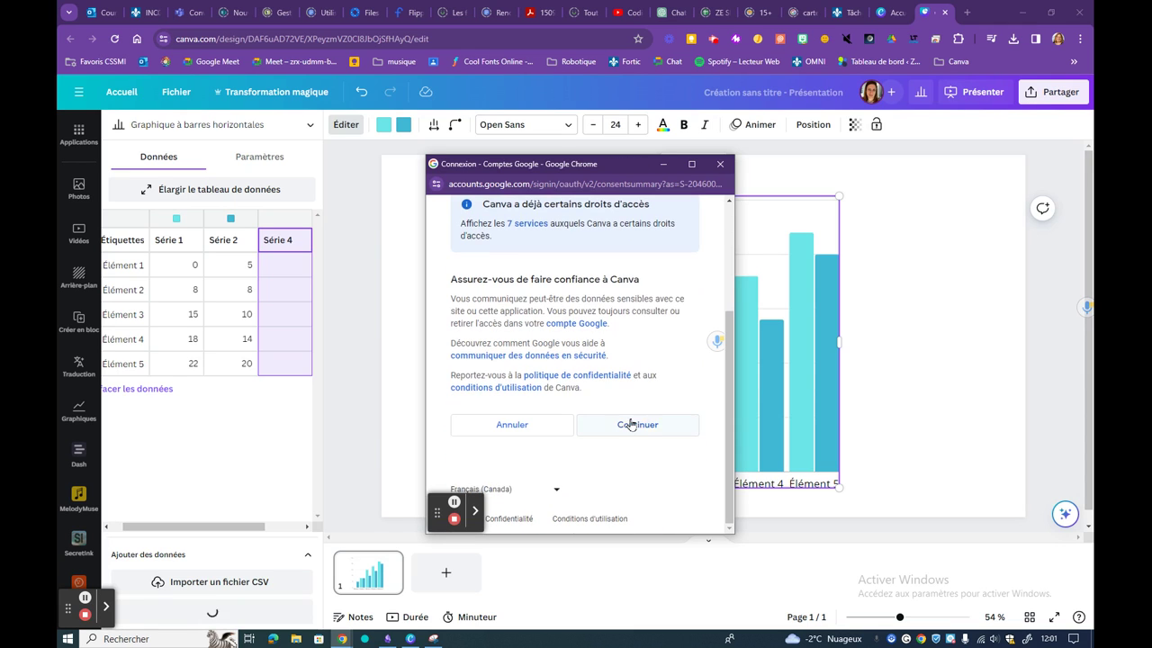
left_click(632, 423)
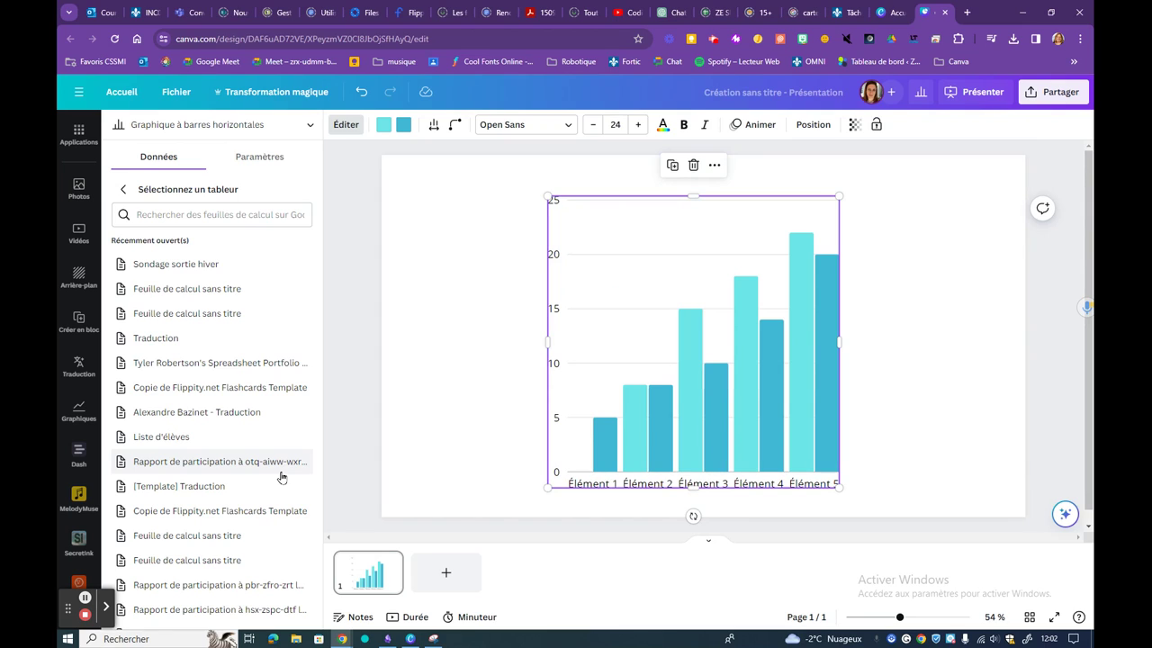
Choose the Sondage sortie hiver spreadsheet and its Feuille 2 sheet as the chart data
left_click(186, 265)
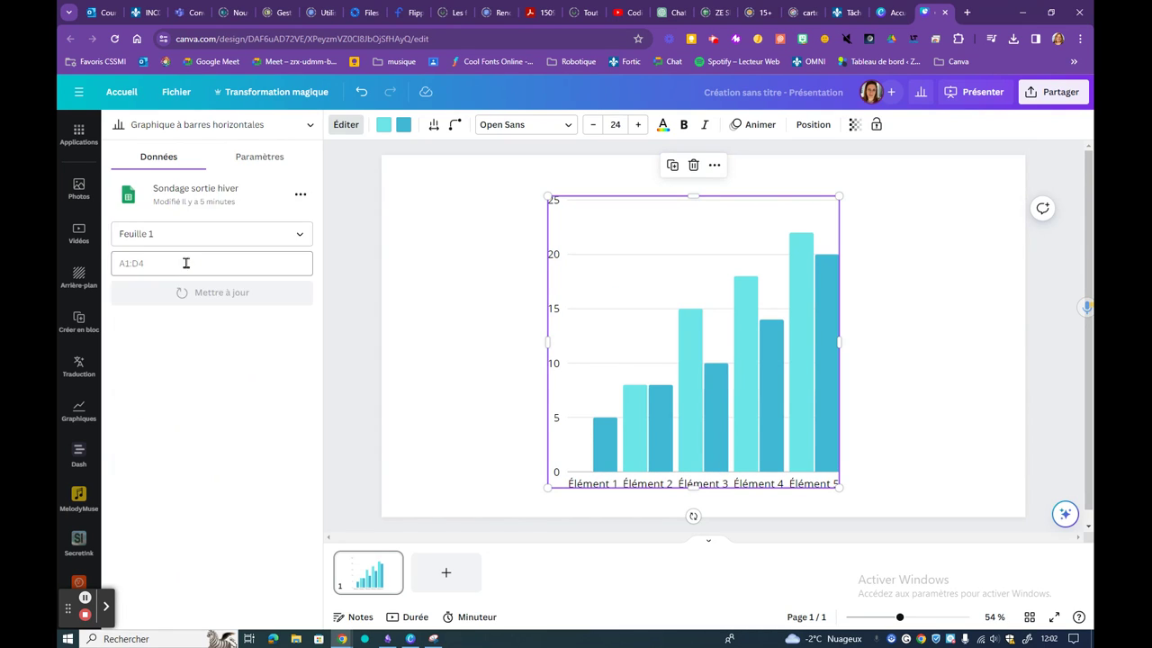
left_click(301, 236)
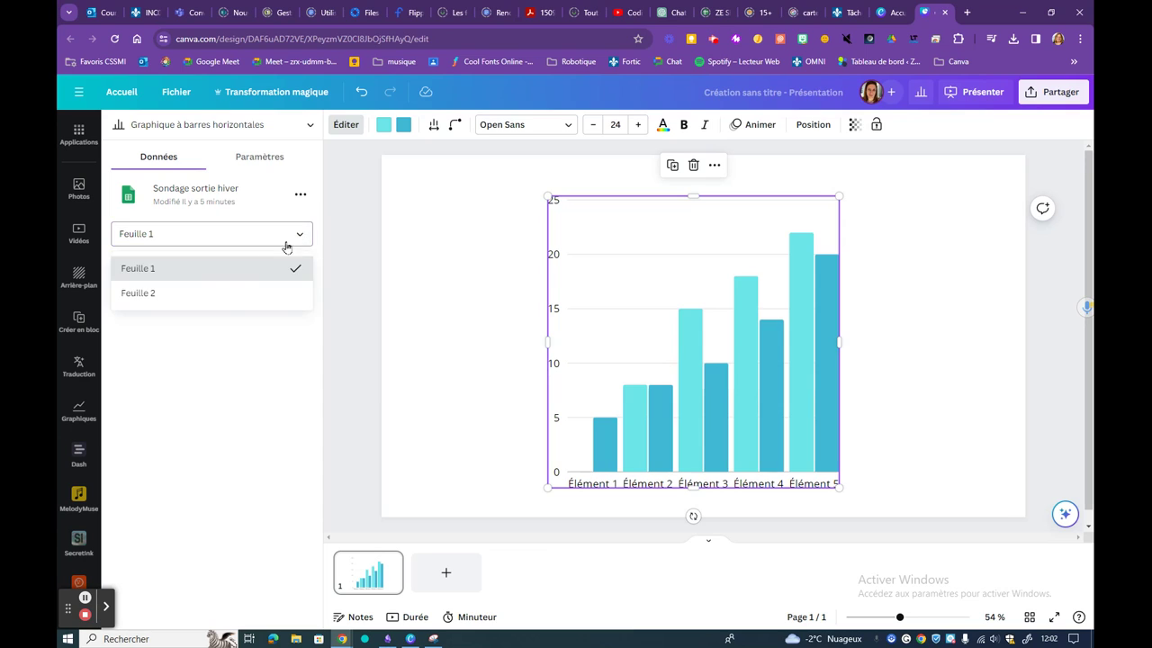
left_click(217, 294)
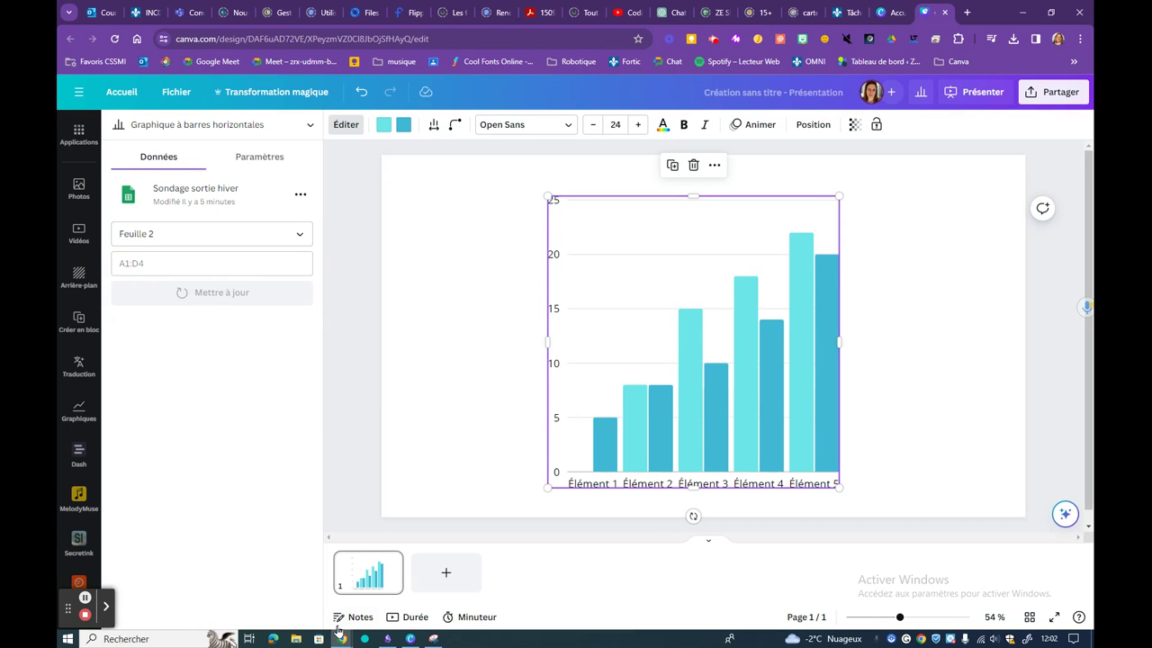
Select A1:C6 on Feuille 2, confirm the range reference, then minimize Google Sheets
mouse_move(342, 639)
left_click(408, 589)
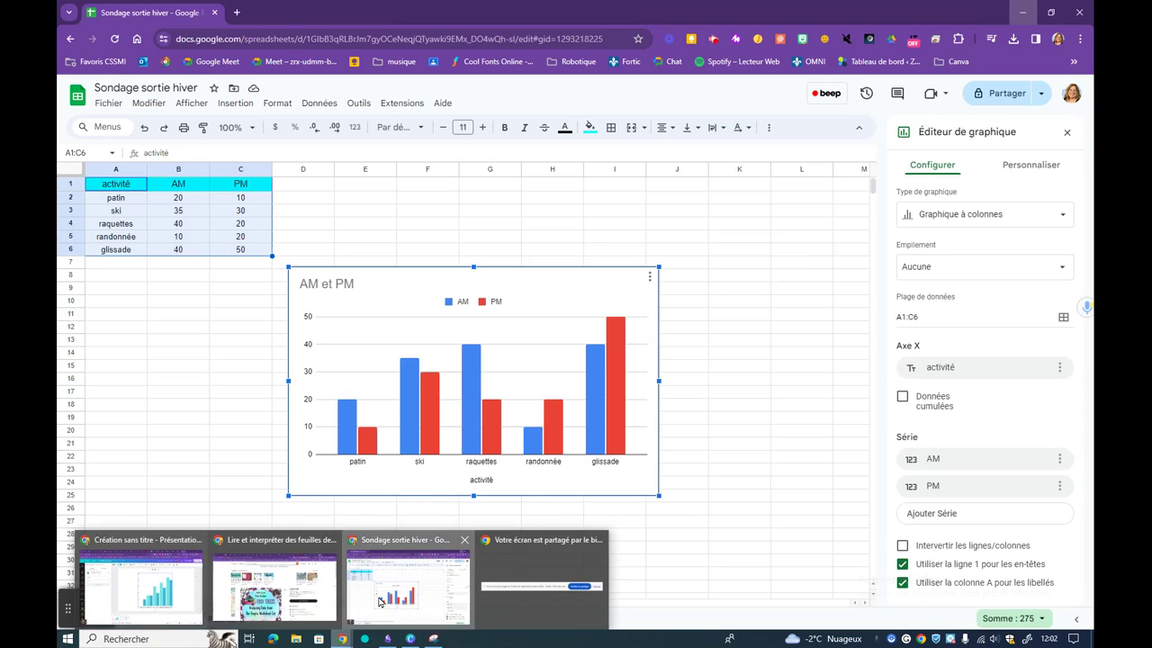
left_click(207, 332)
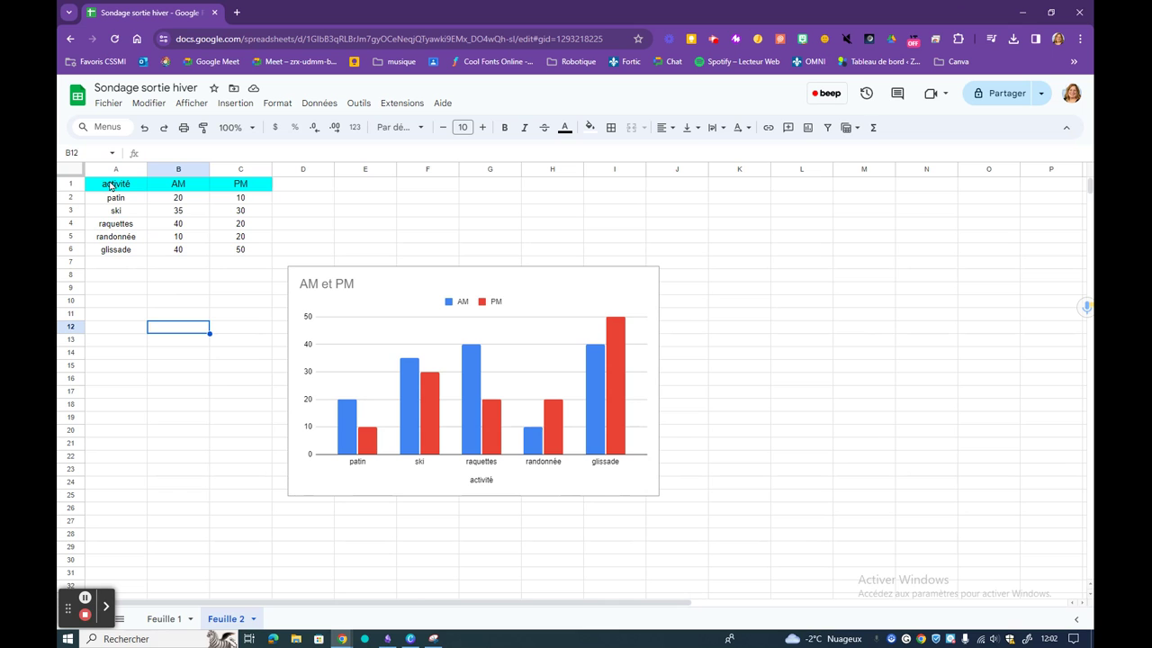
left_click(107, 187)
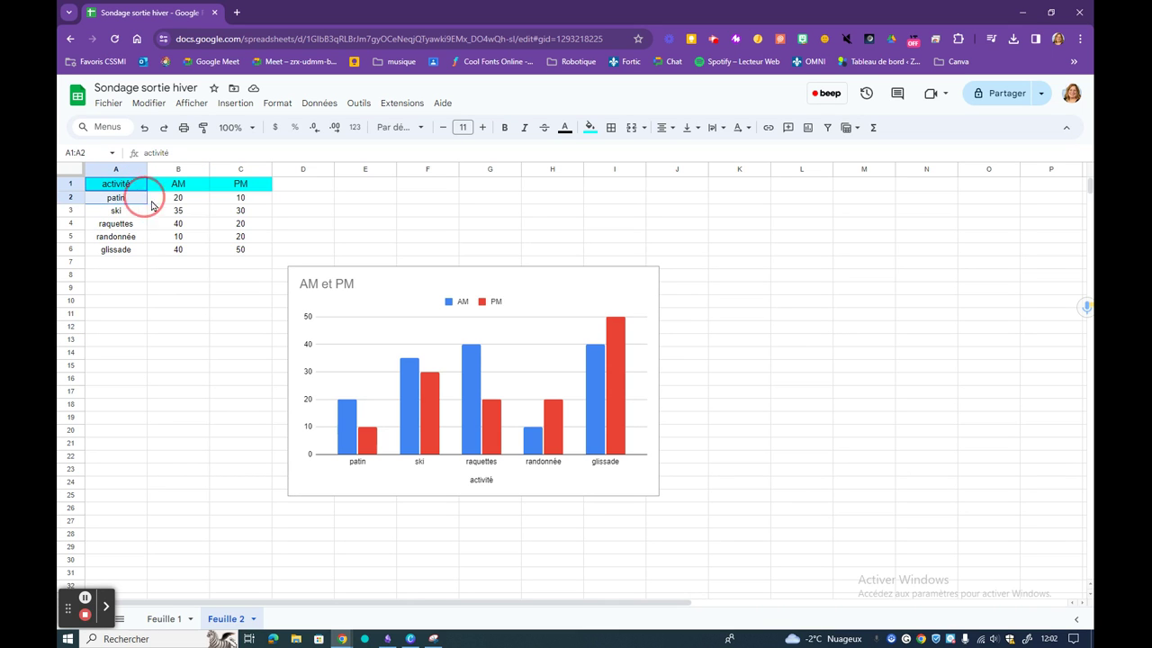
left_click_drag(107, 188, 239, 251)
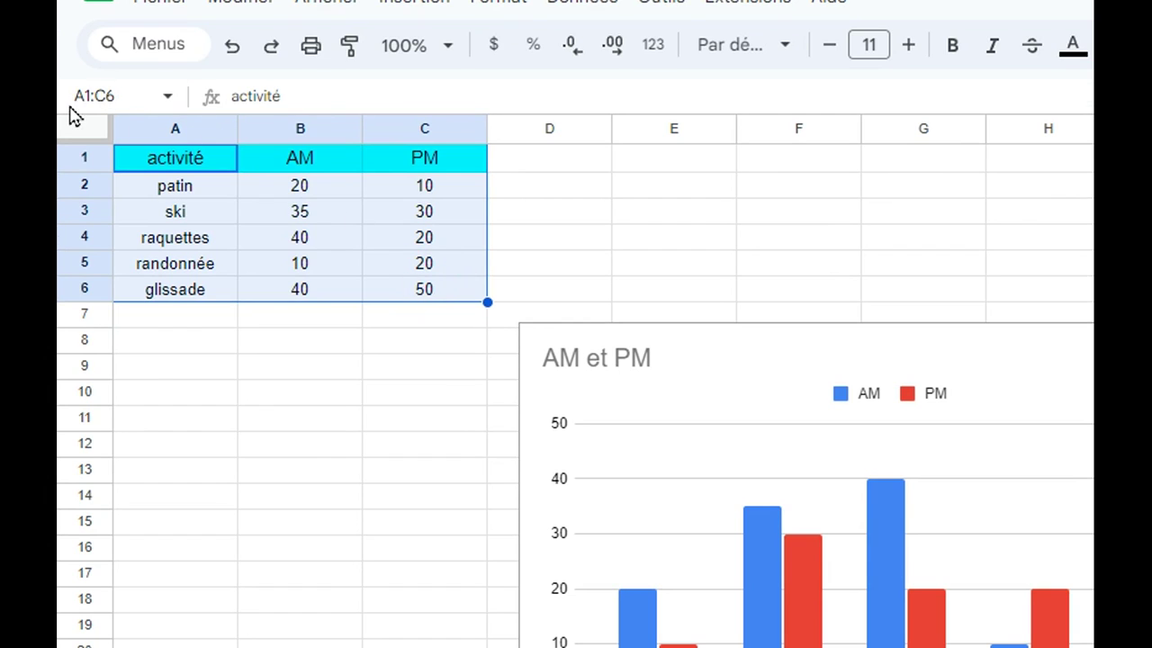
left_click(126, 96)
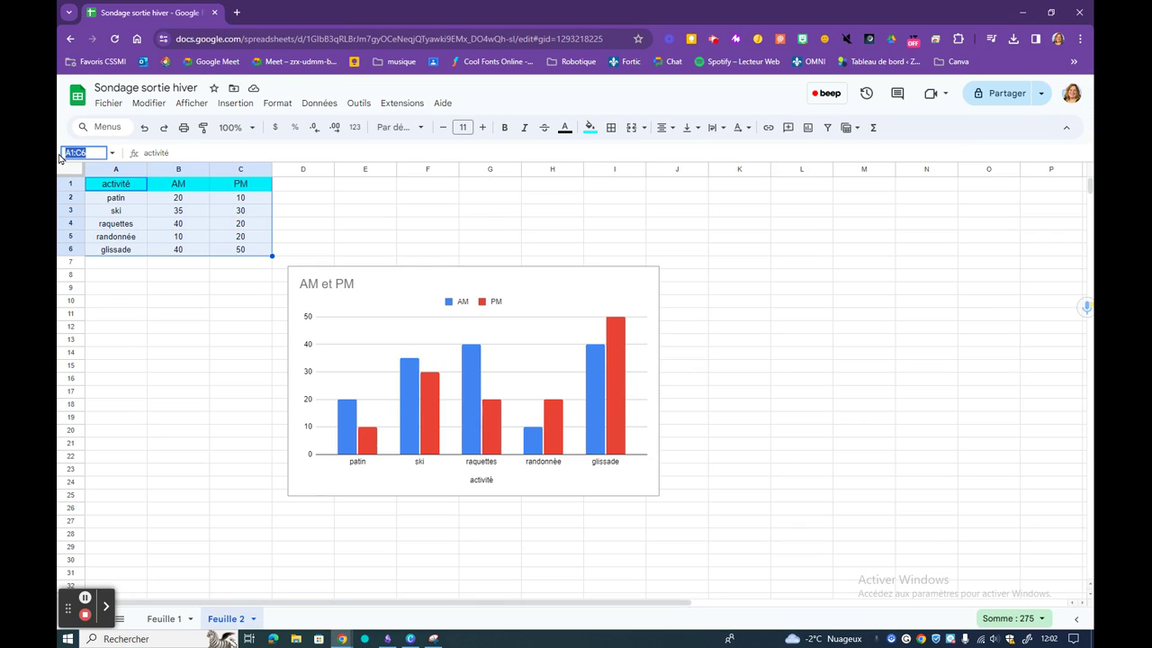
left_click(1023, 13)
Set the chart's data range to A1:C6 and update the chart
left_click(148, 263)
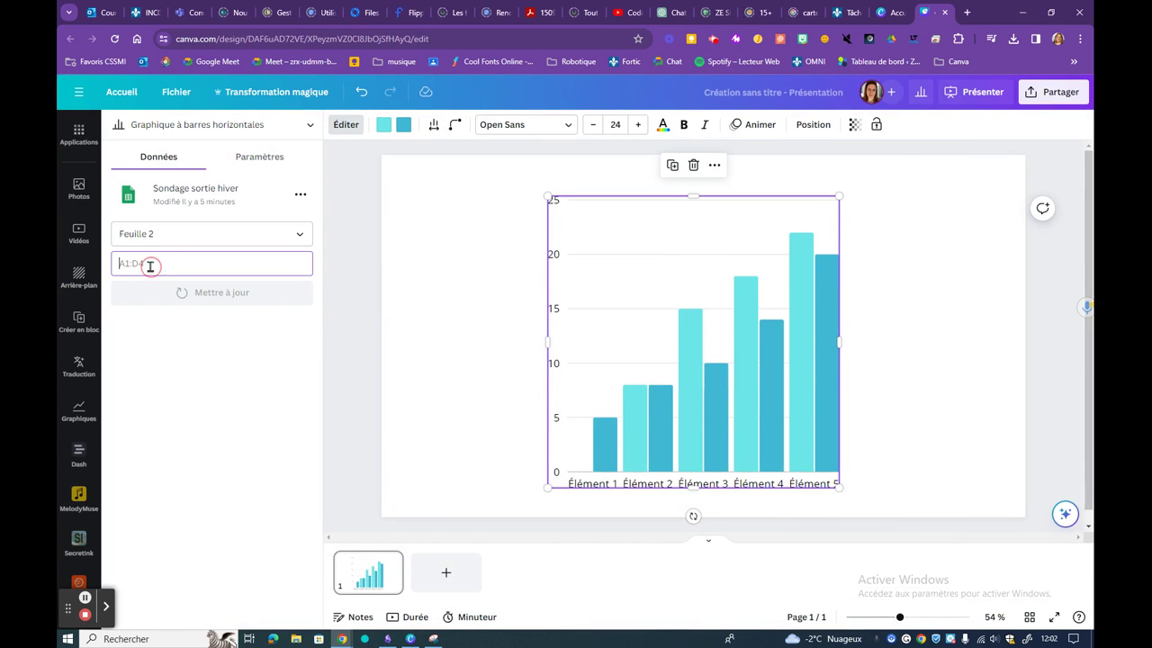
type("A1:C6")
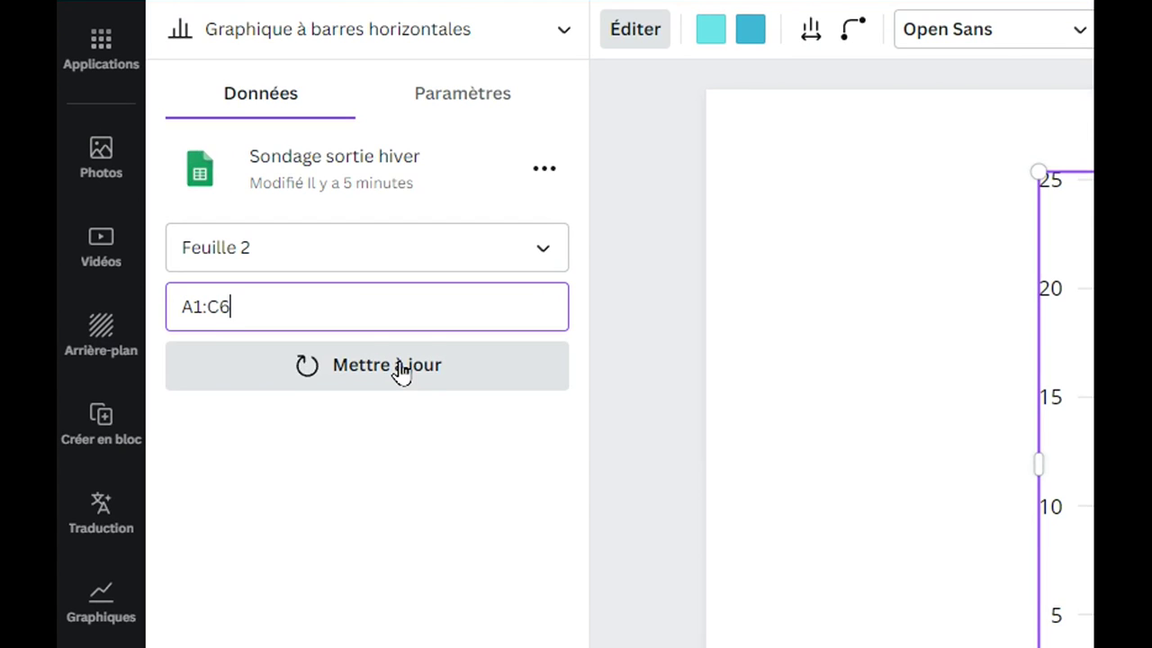
left_click(401, 369)
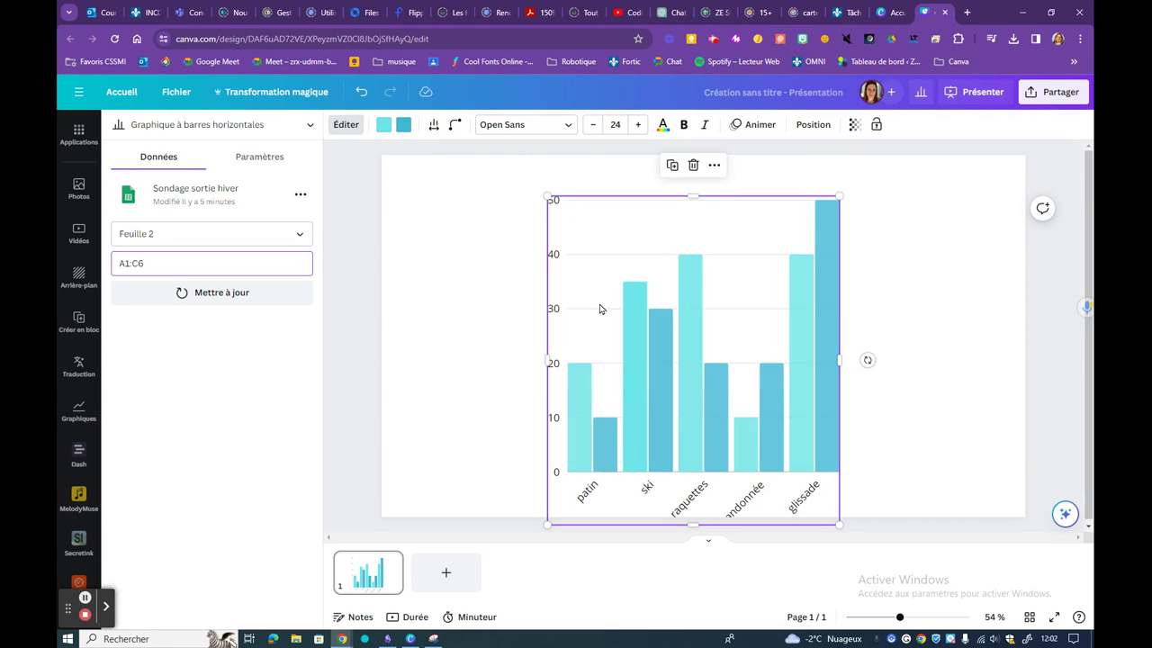
Colour the first (AM) data series purple
left_click(382, 125)
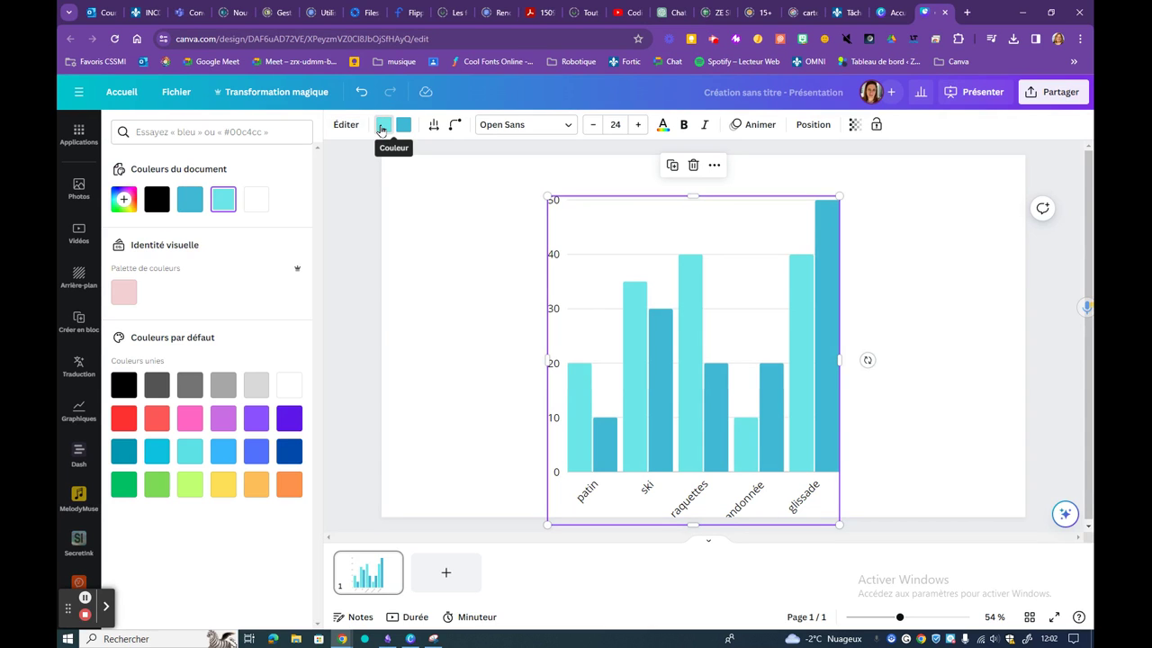
left_click(224, 418)
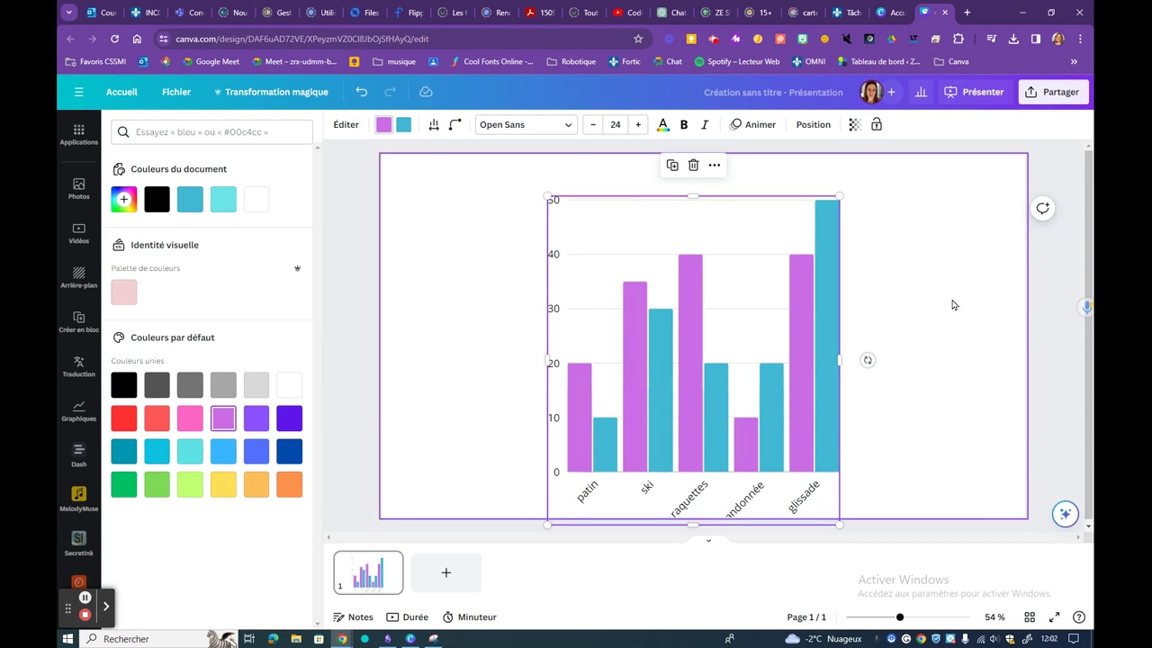
left_click(668, 282)
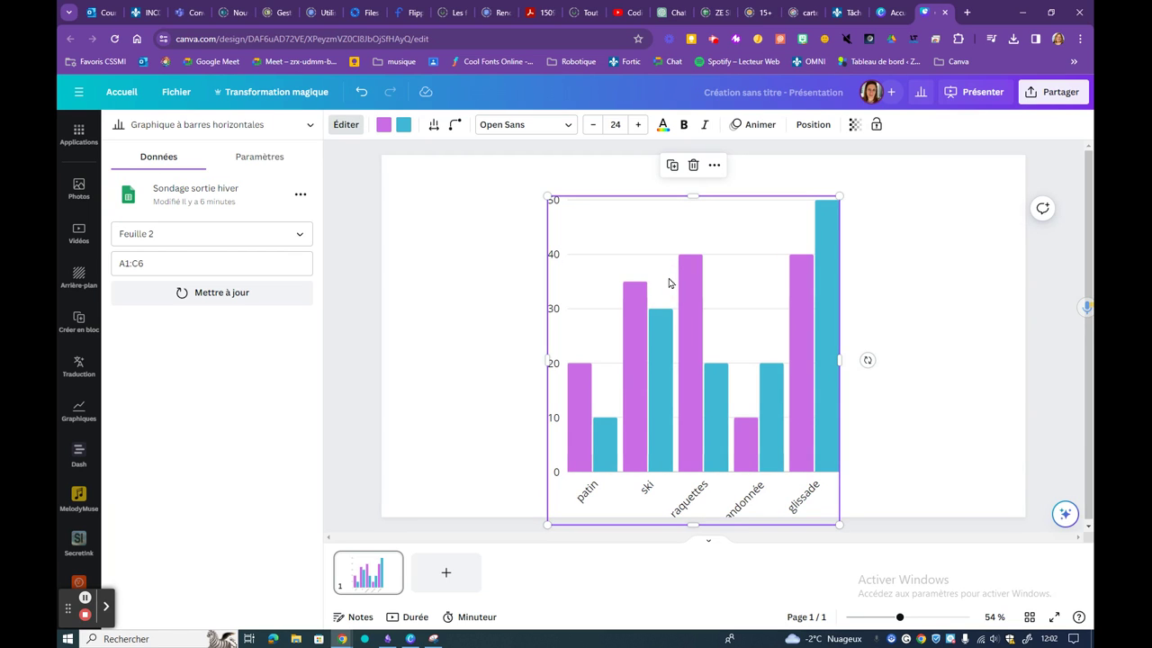
Turn the legend, axis labels and gridlines off and on, finishing with all three shown
left_click(251, 160)
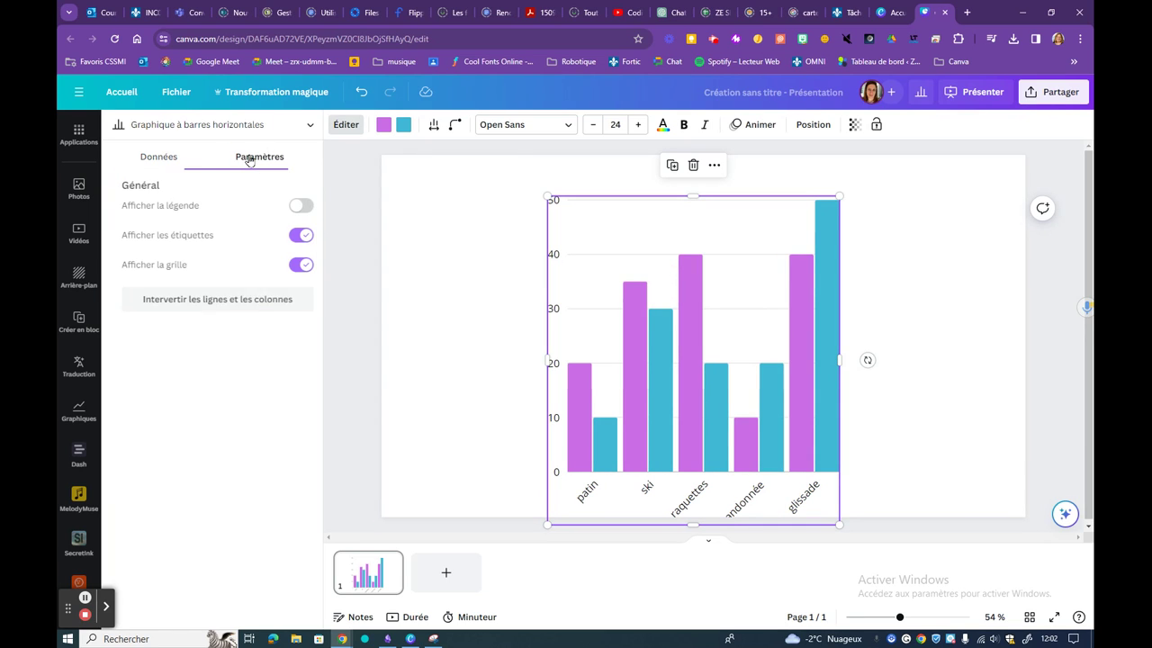
left_click(300, 213)
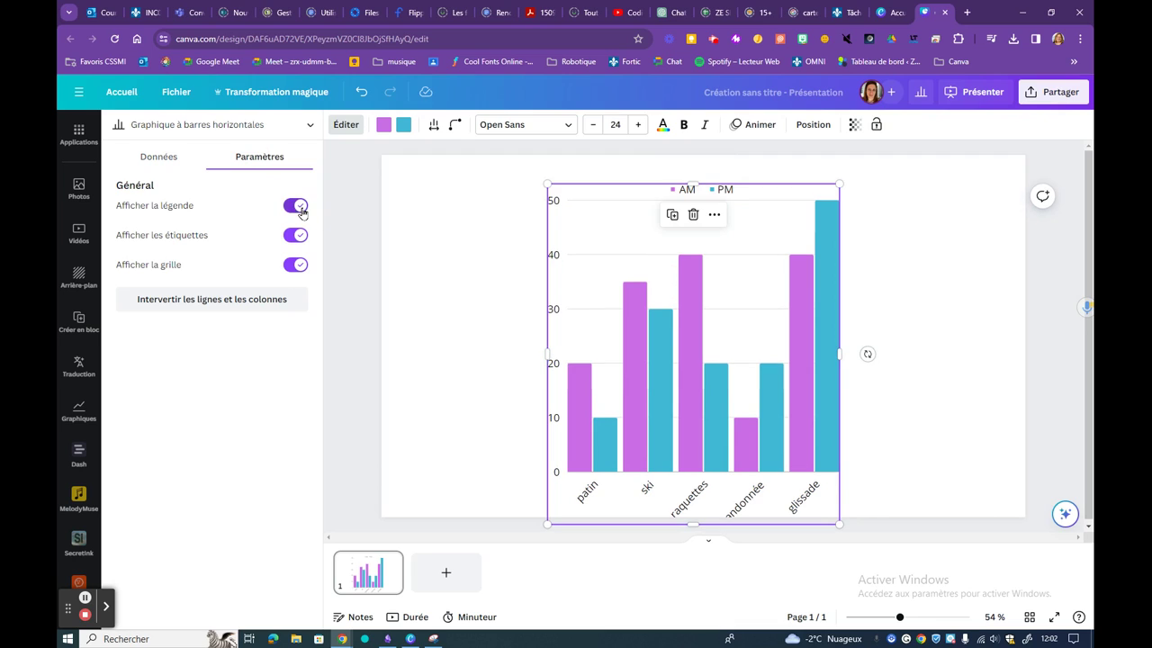
left_click(298, 210)
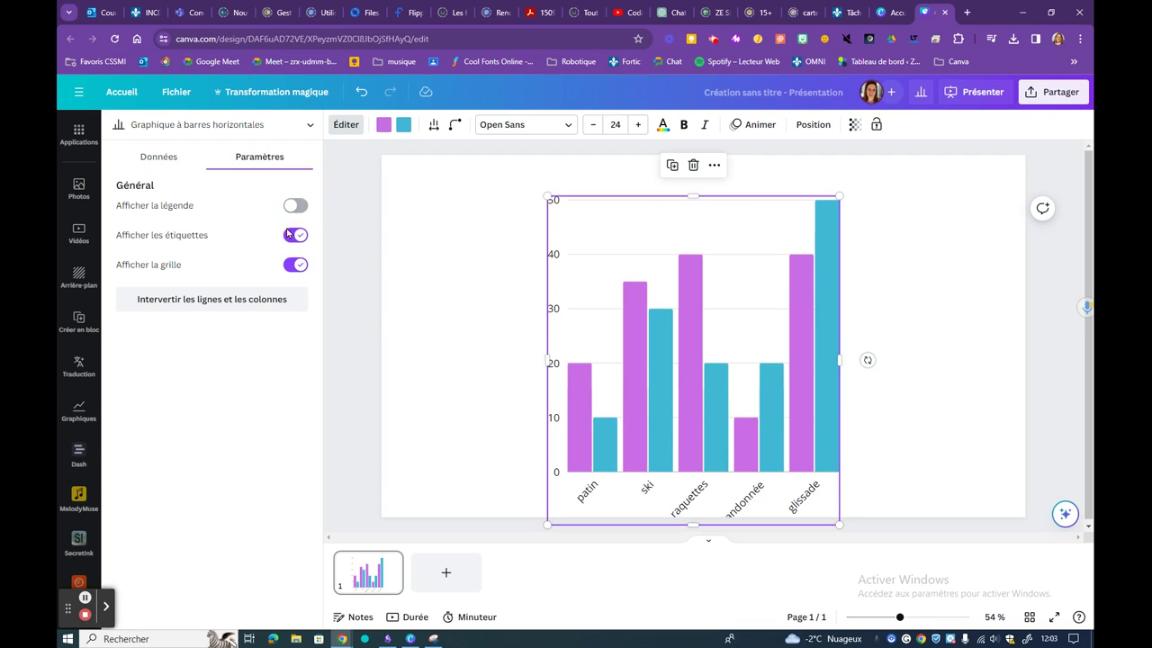
left_click(288, 236)
left_click(294, 266)
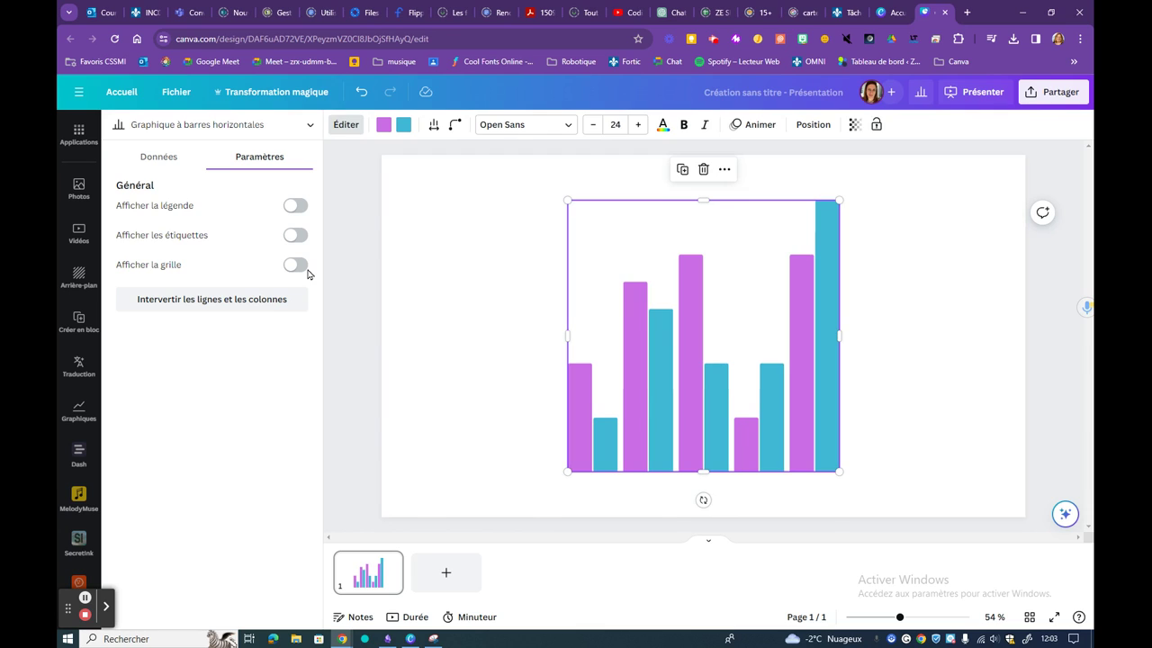
left_click(295, 206)
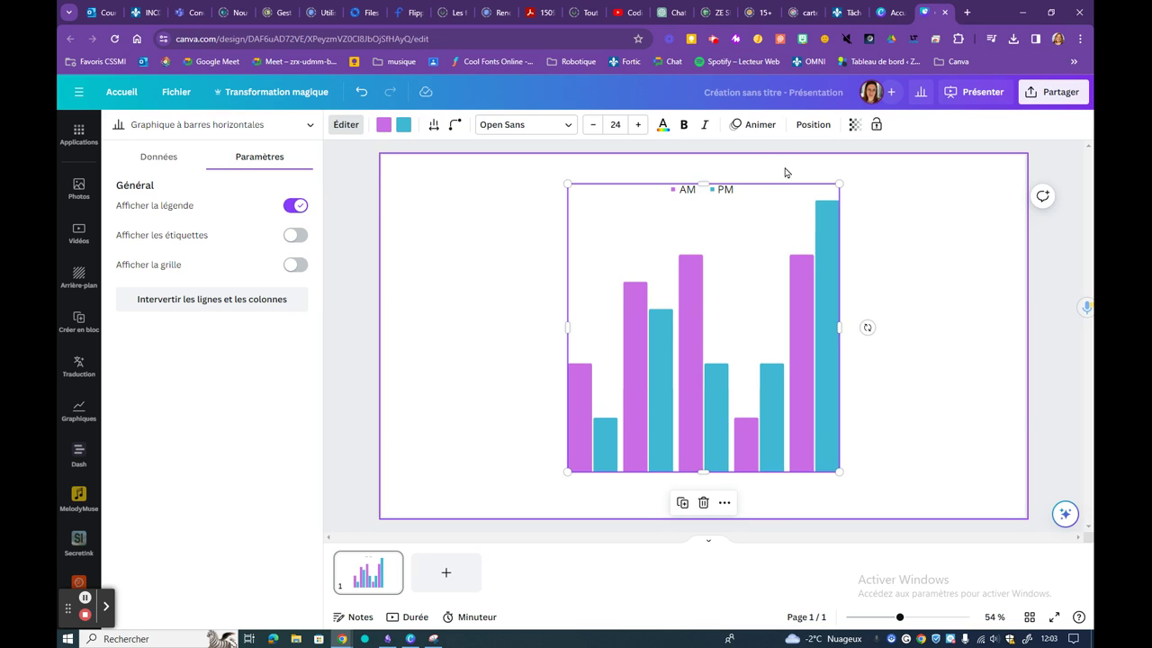
left_click(296, 264)
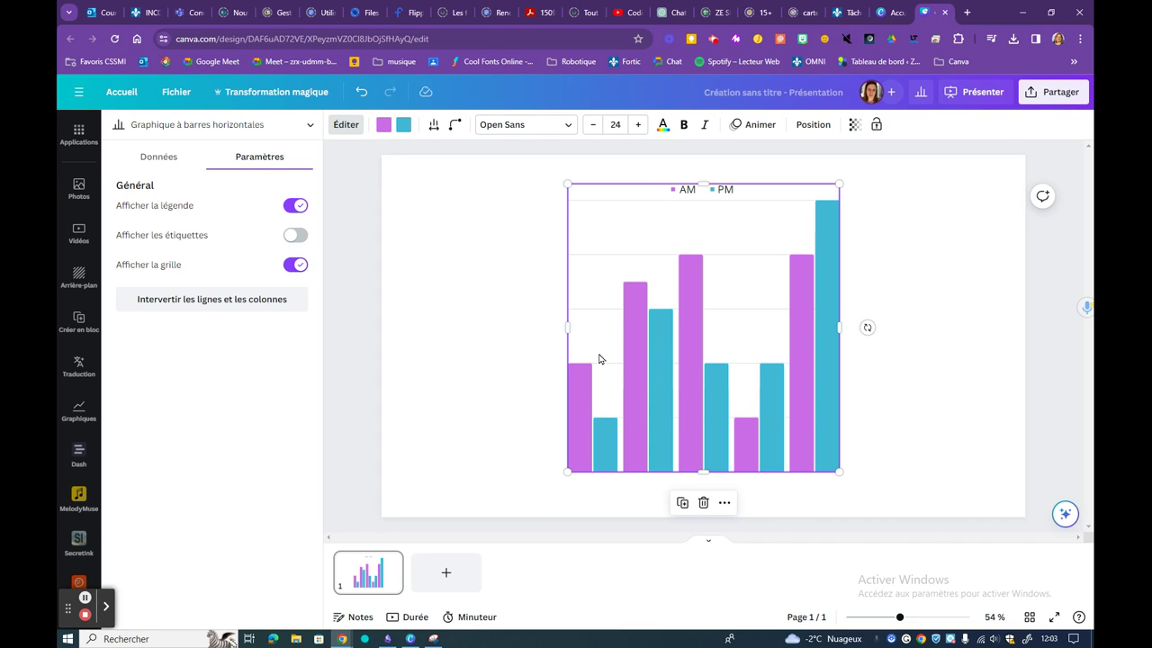
left_click(295, 235)
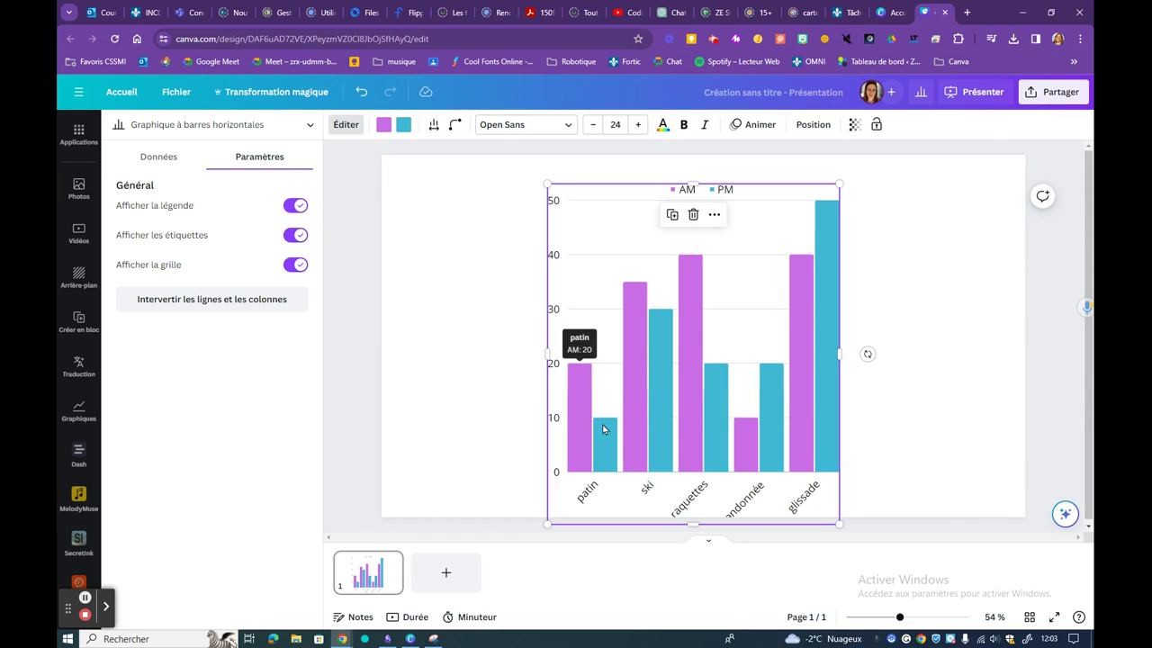
left_click(455, 127)
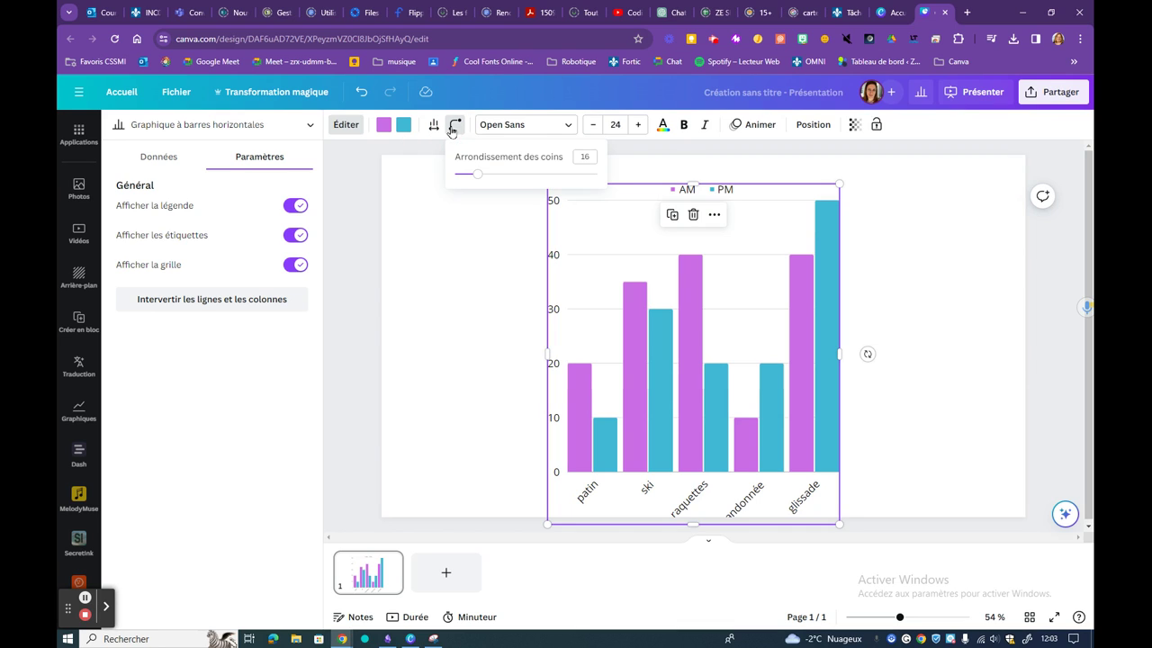
Increase the bar corner rounding, set column spacing to 14, and view the Données source
left_click(496, 175)
left_click(516, 176)
left_click(433, 125)
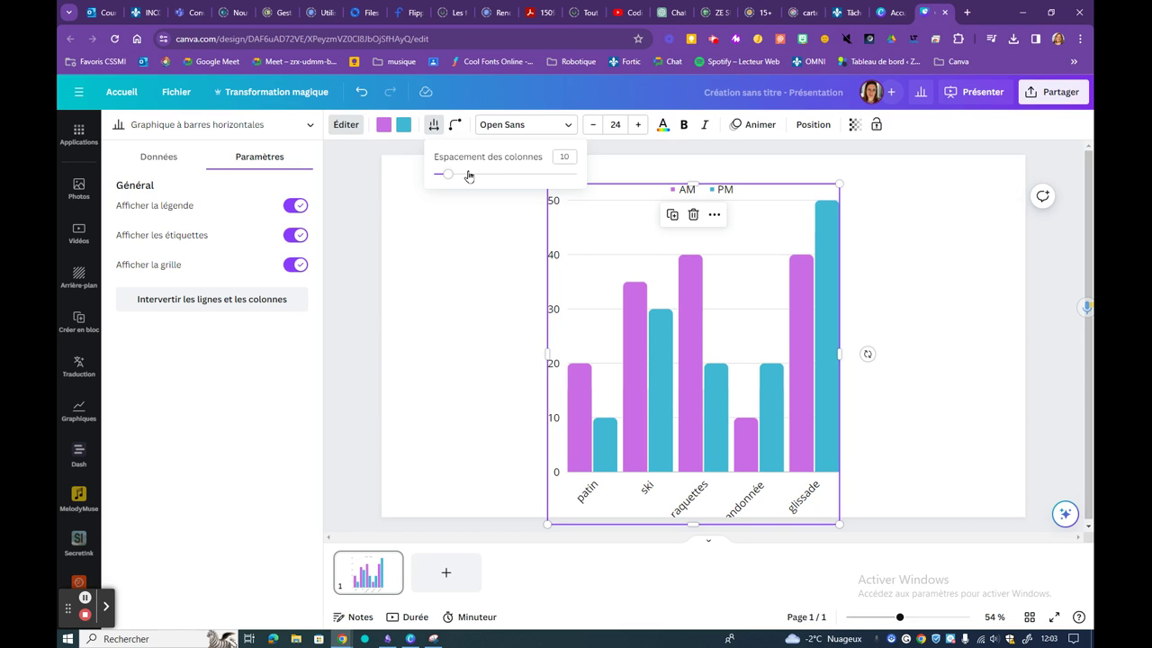
left_click_drag(469, 176, 447, 172)
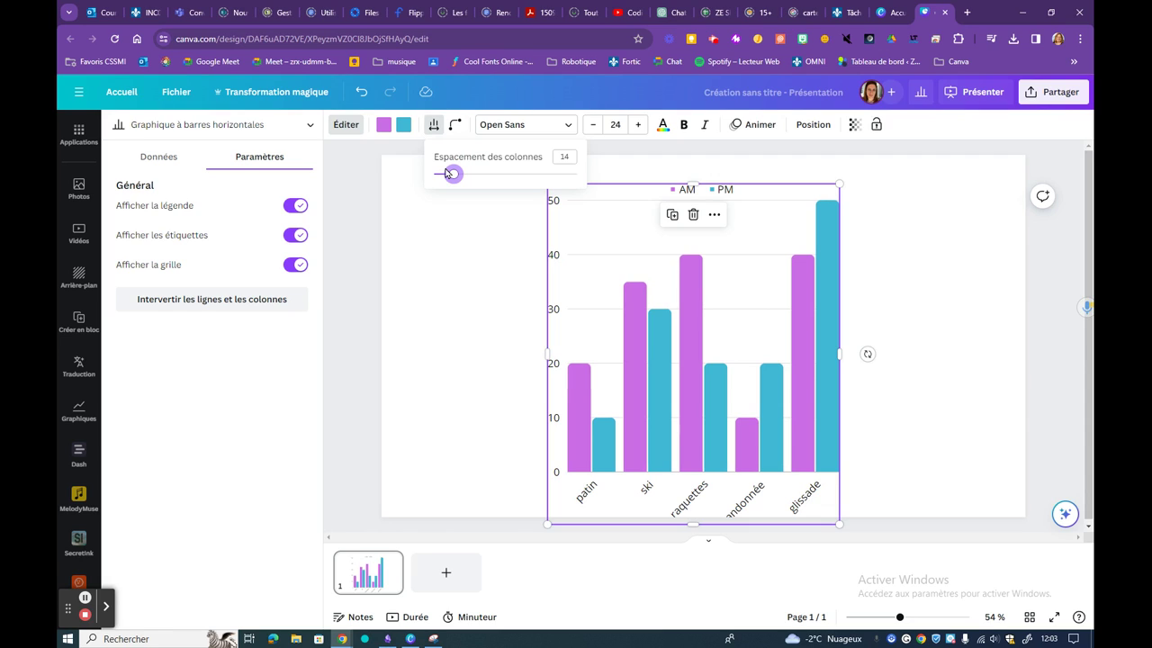
left_click(159, 160)
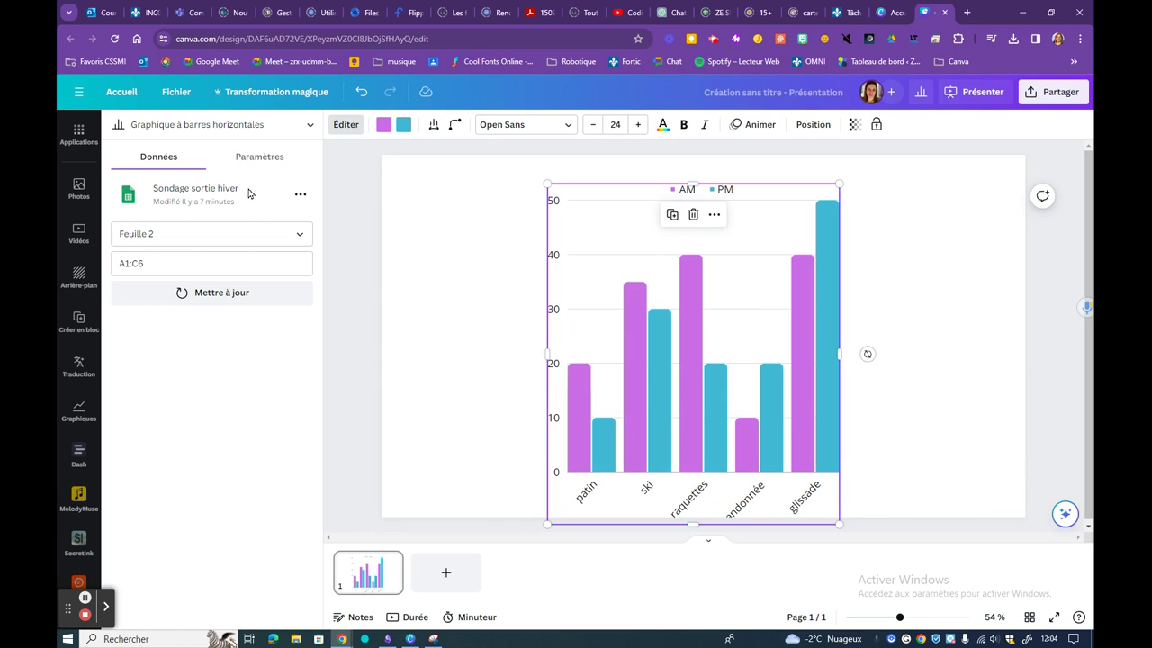
Add page 2 with a sample column chart and delete its Série 3 data column
left_click(446, 573)
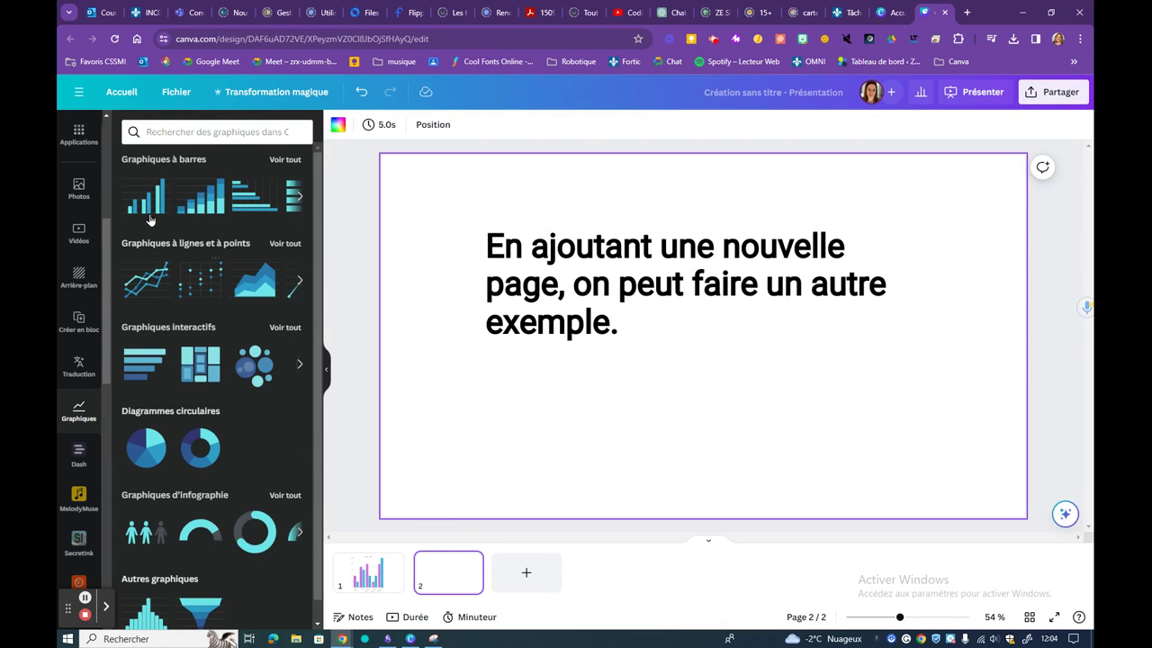
left_click(142, 198)
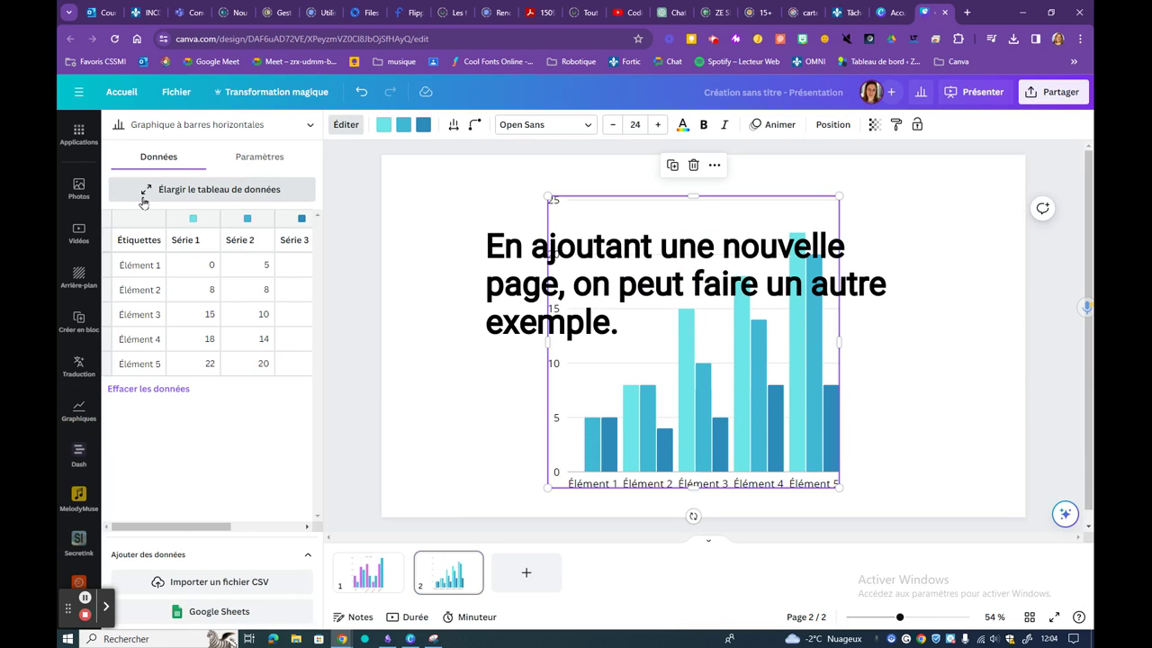
left_click(309, 225)
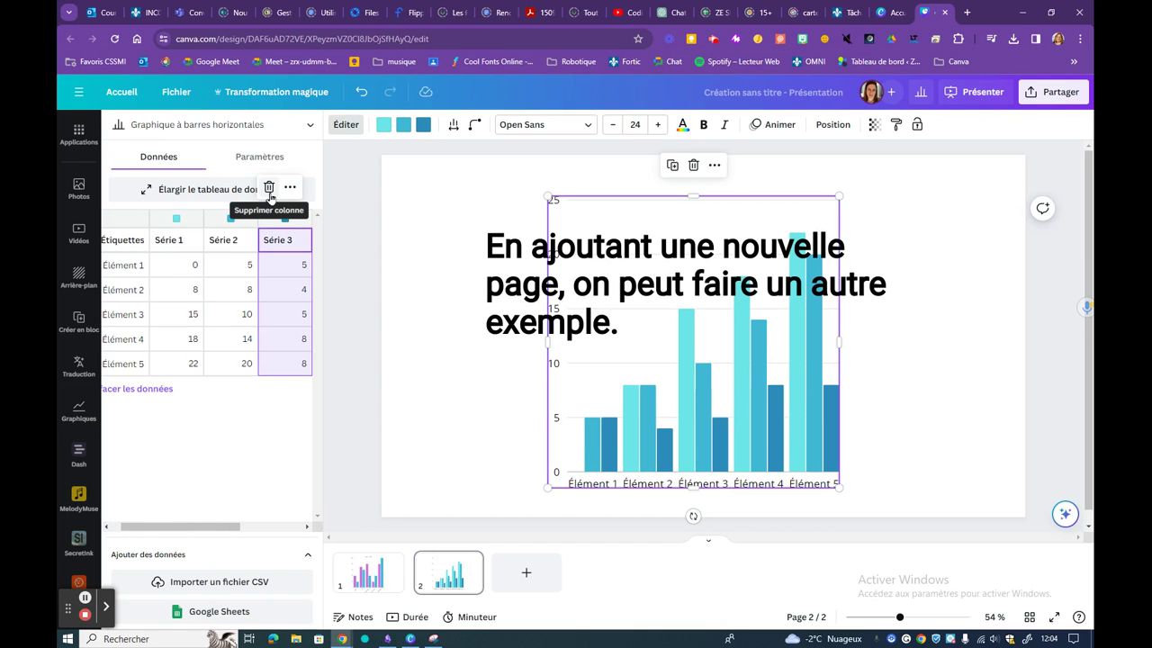
left_click(269, 187)
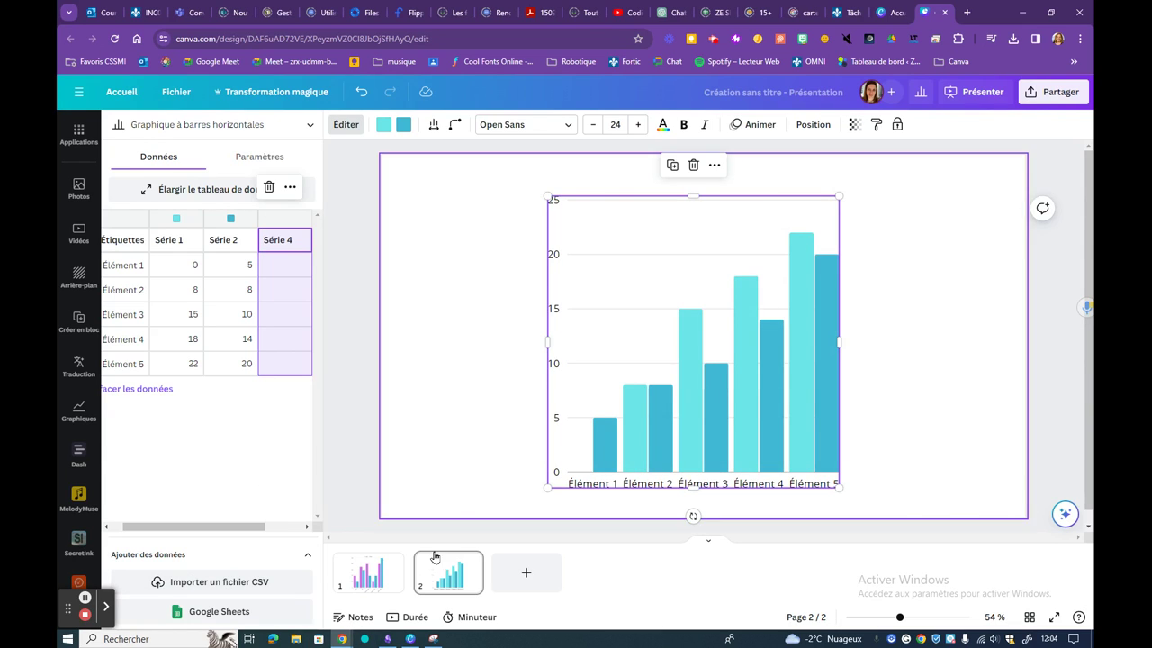
mouse_move(342, 639)
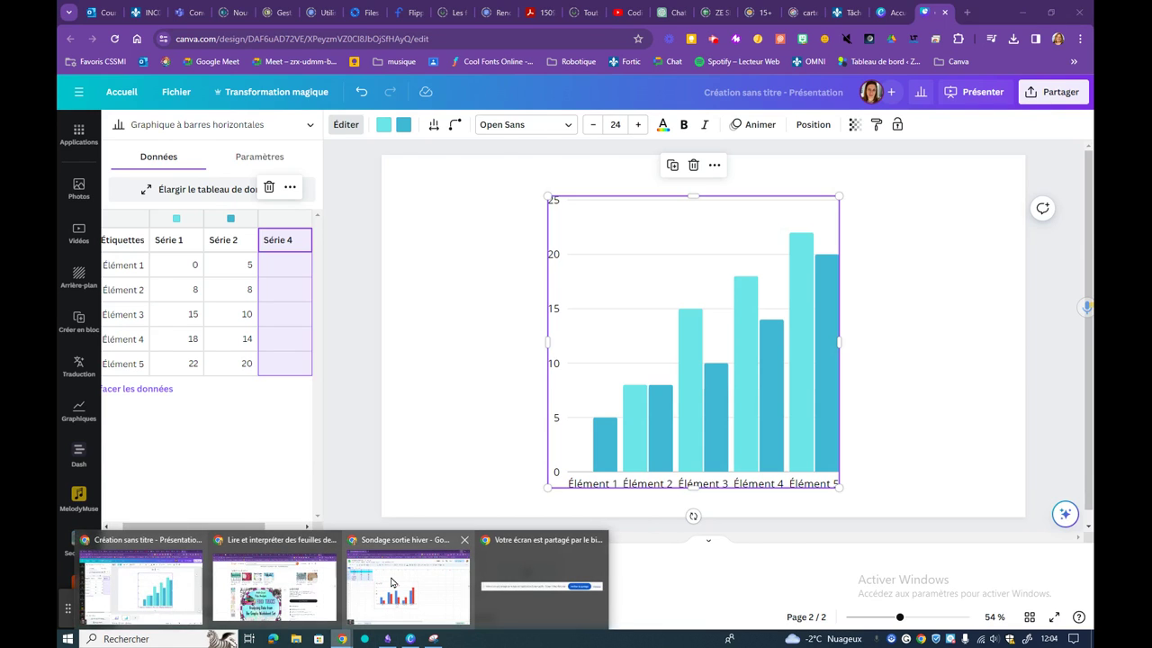
Download Feuille 2 of Sondage sortie hiver as a .csv file, then go back to Canva
left_click(395, 583)
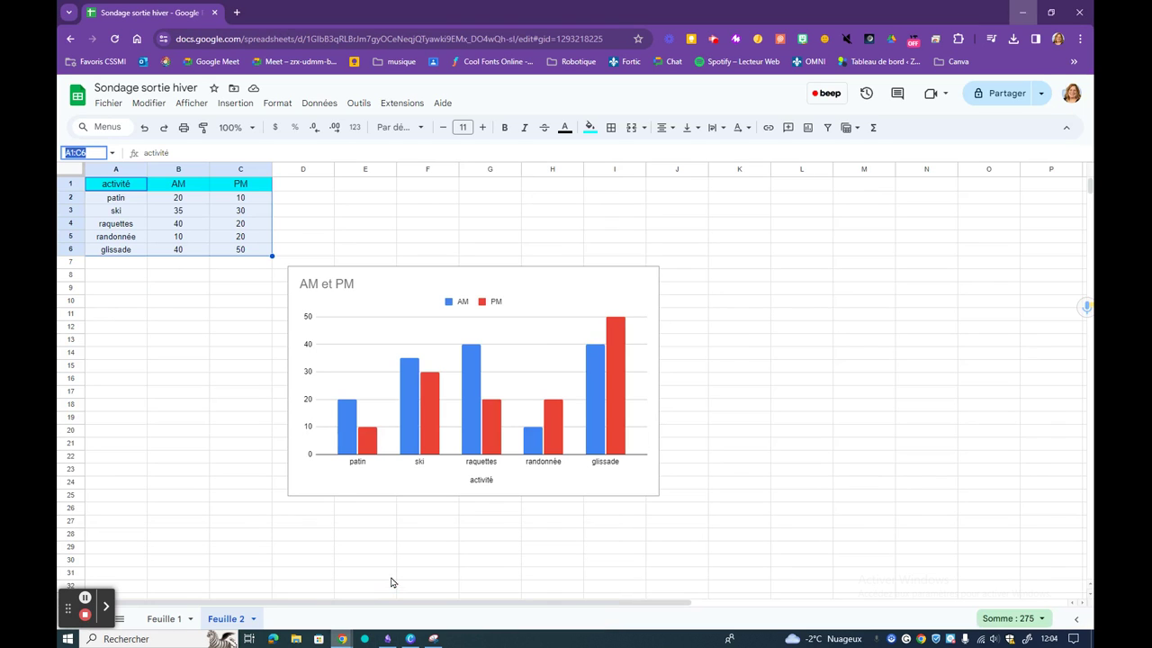
left_click(107, 103)
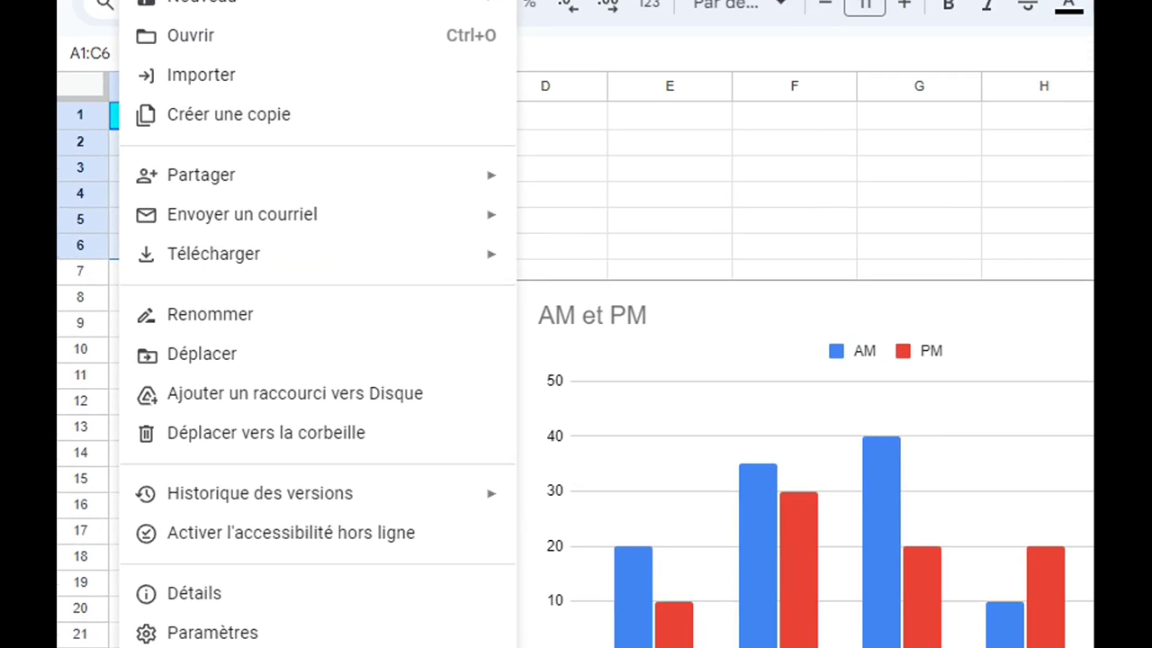
mouse_move(214, 254)
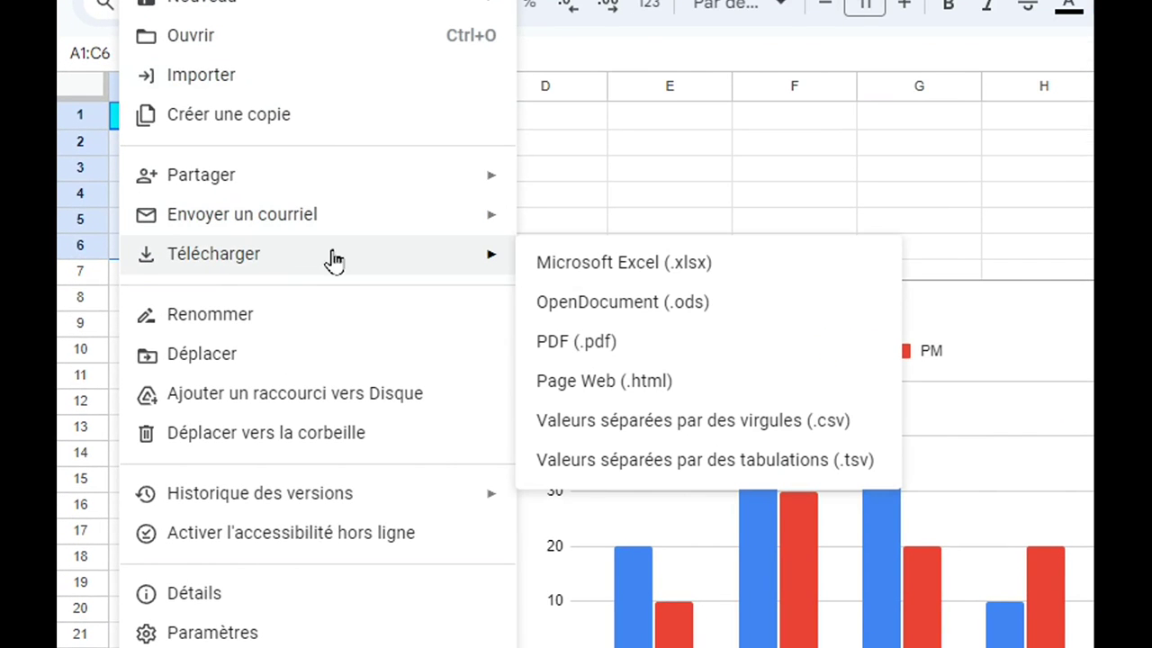
left_click(687, 426)
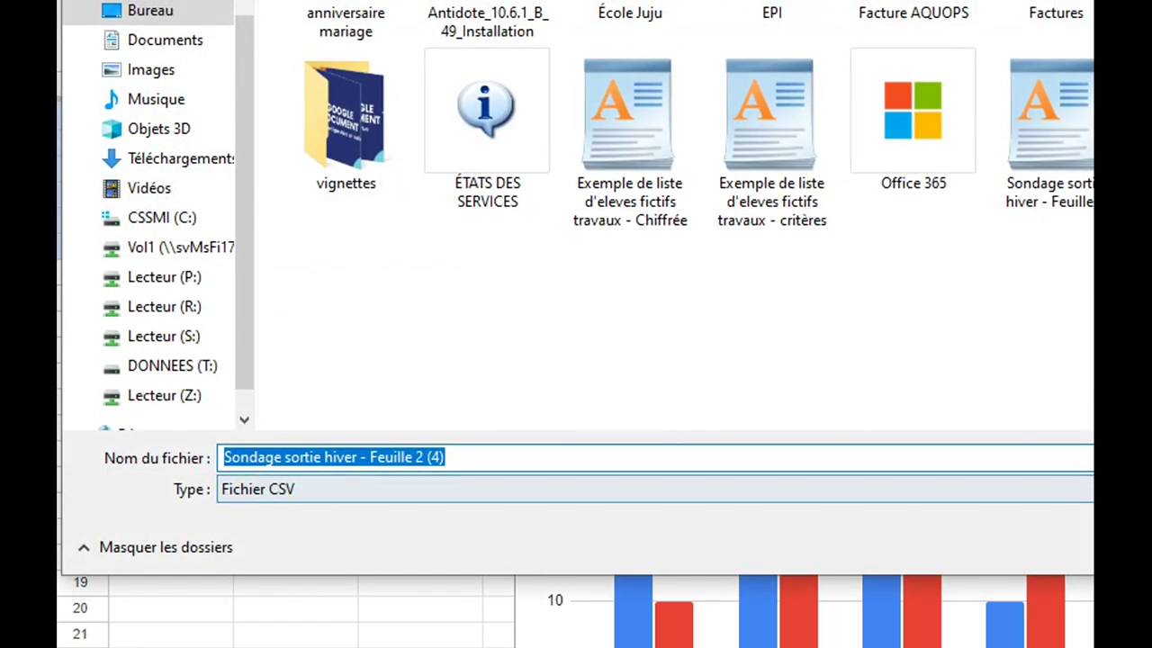
key("Return")
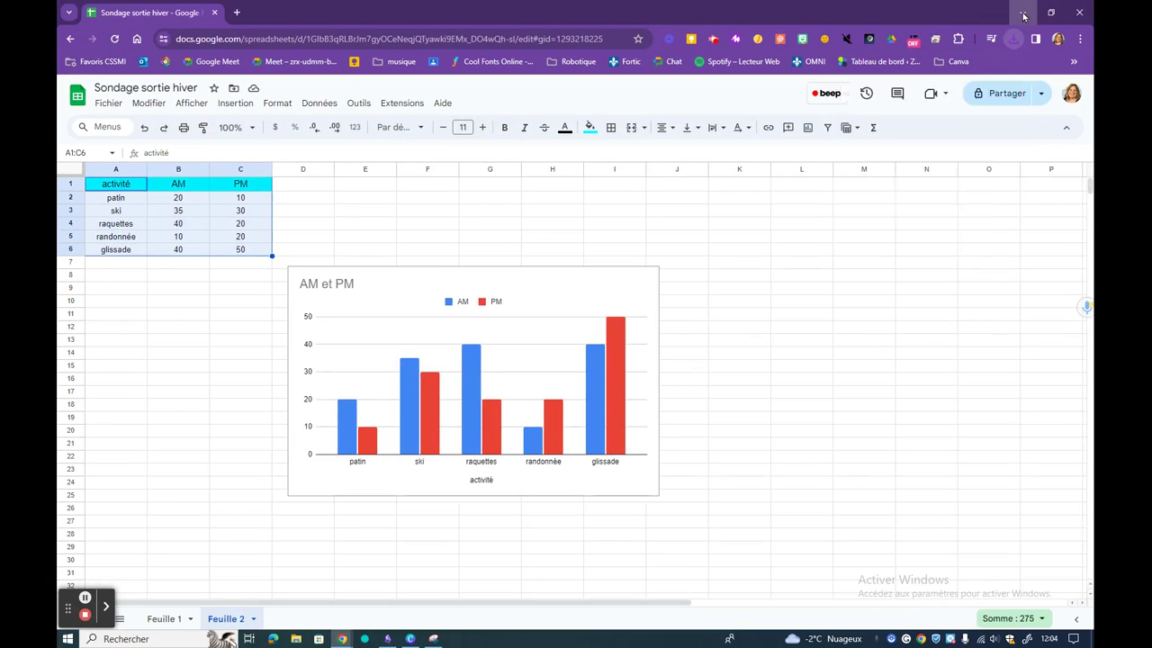
left_click(927, 13)
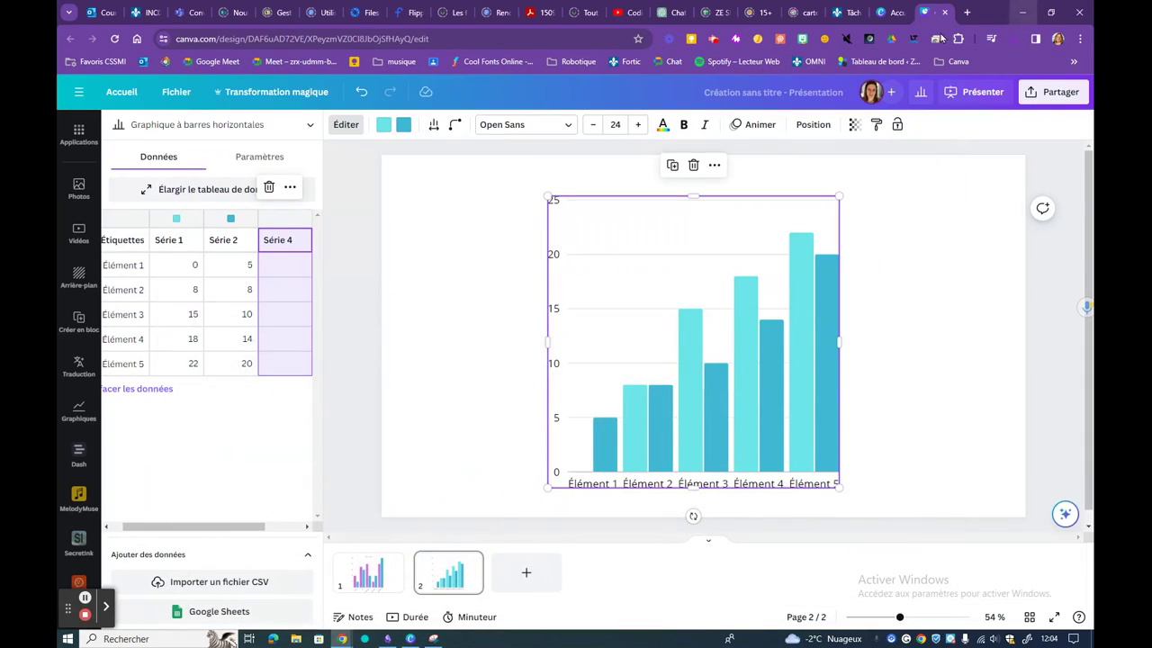
Import 'Sondage sortie hiver - Feuille 2 (4)' CSV into the page 2 chart and compare with page 1
left_click(229, 585)
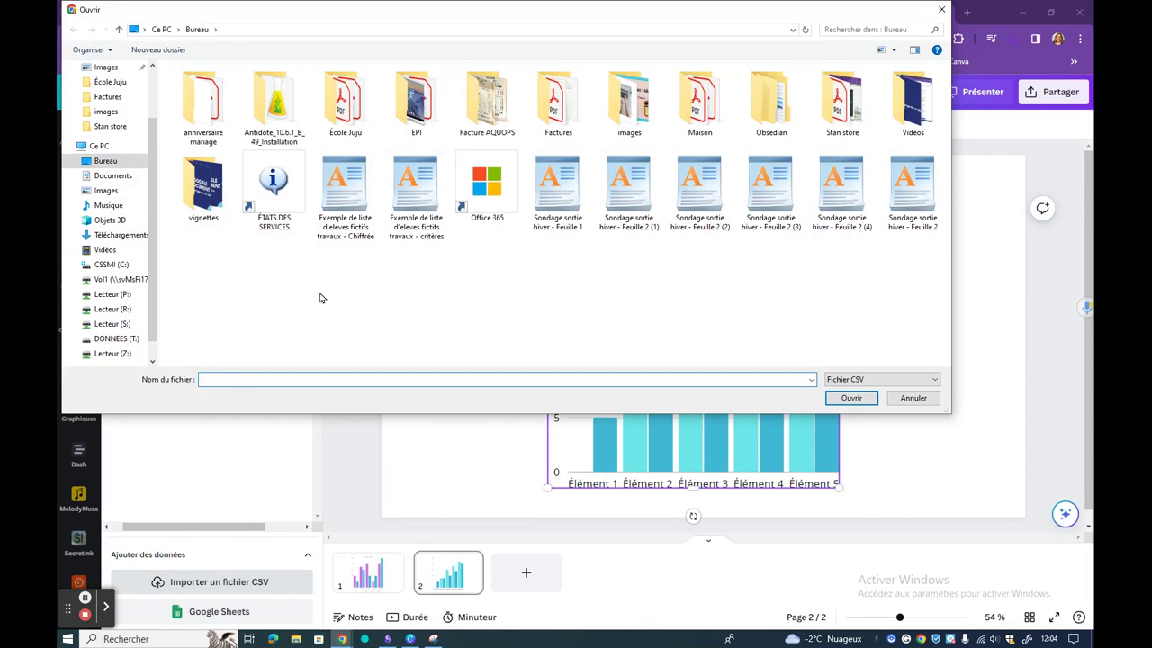
scroll(108, 180, "up", 2)
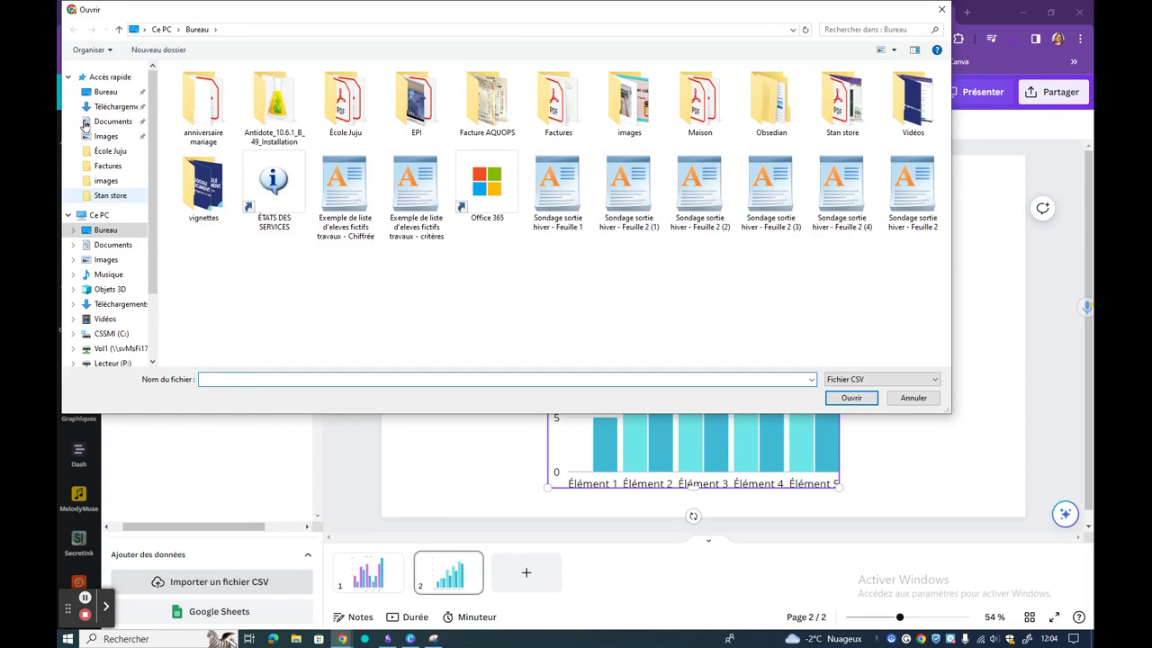
scroll(107, 135, "up", 2)
left_click(103, 79)
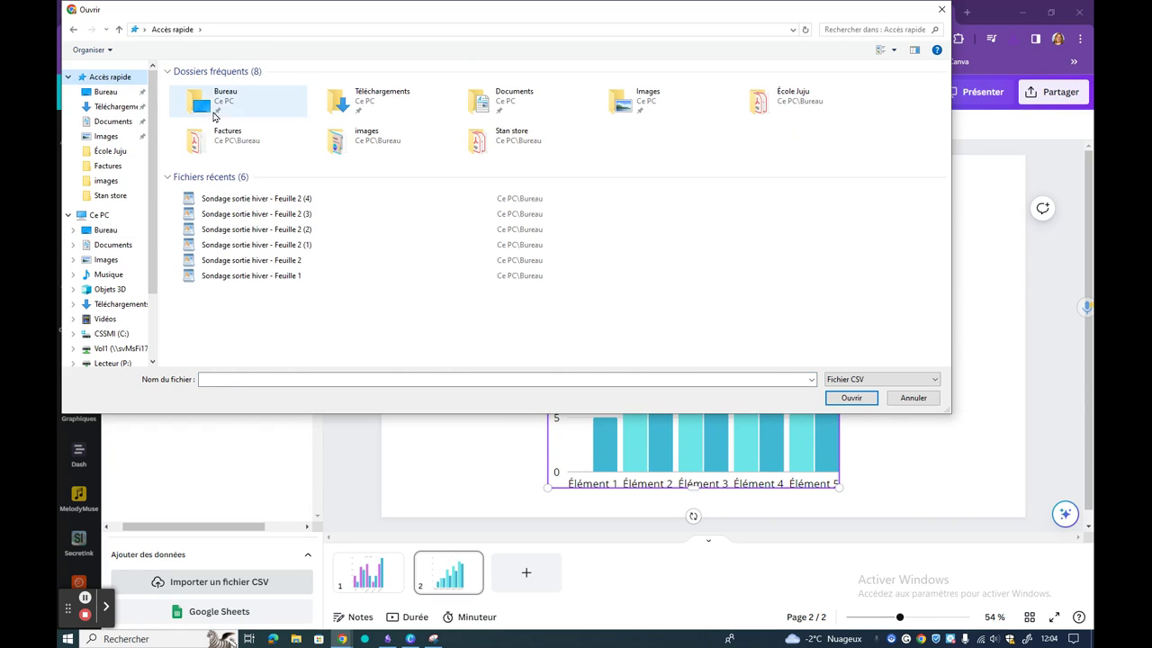
left_click(284, 204)
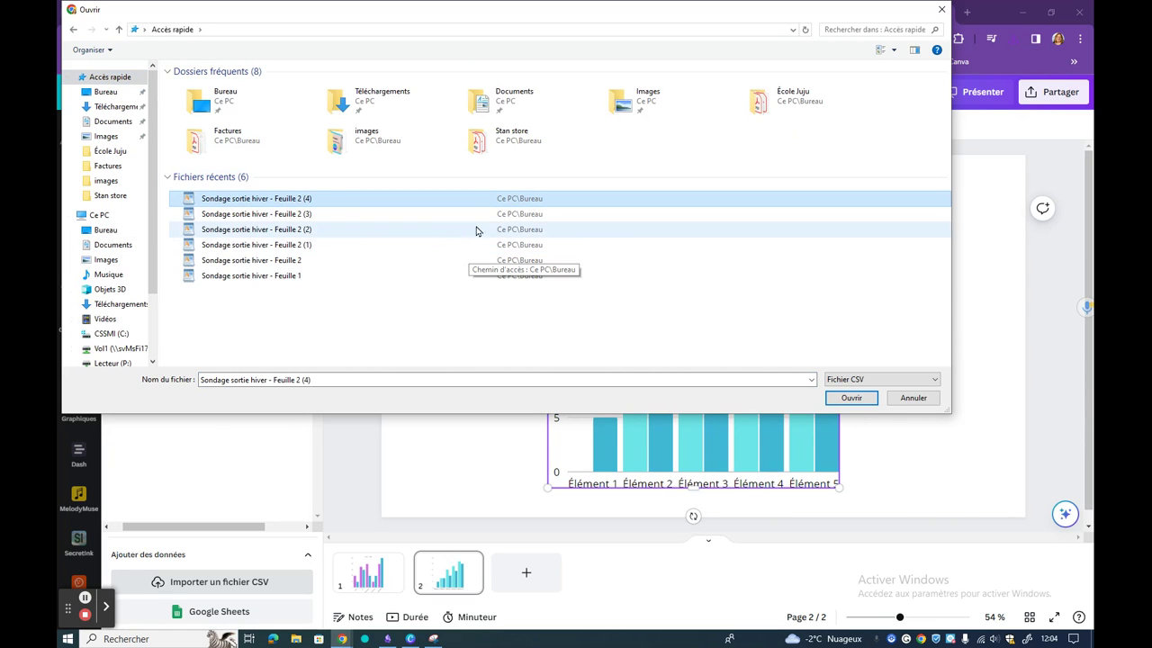
left_click(837, 396)
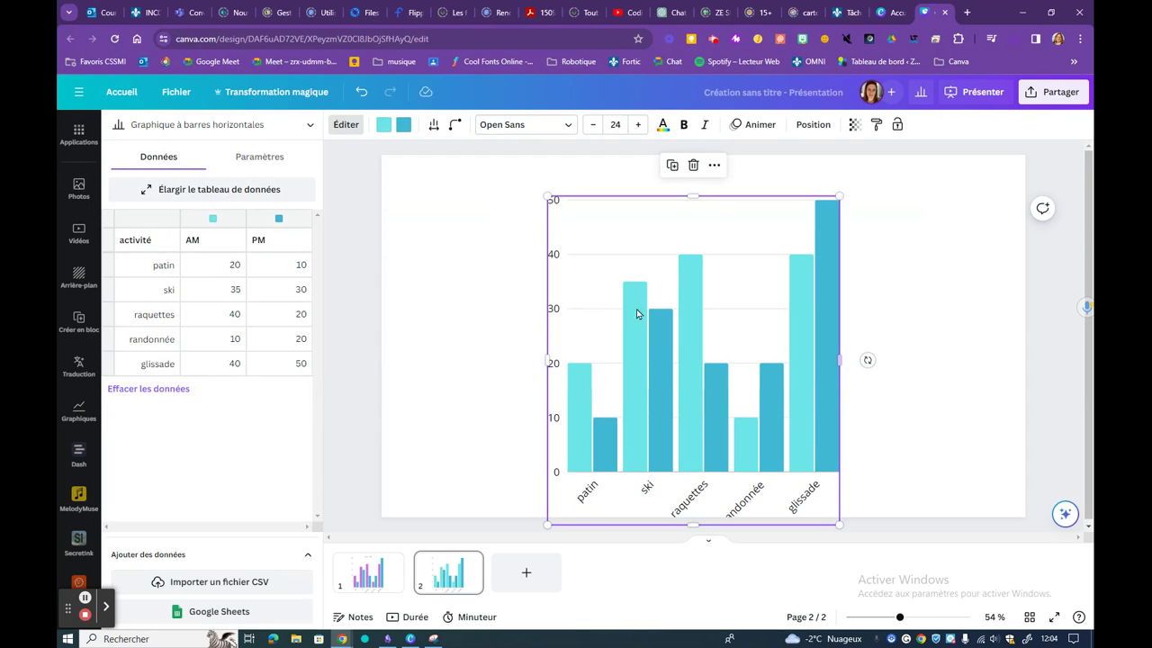
left_click(376, 580)
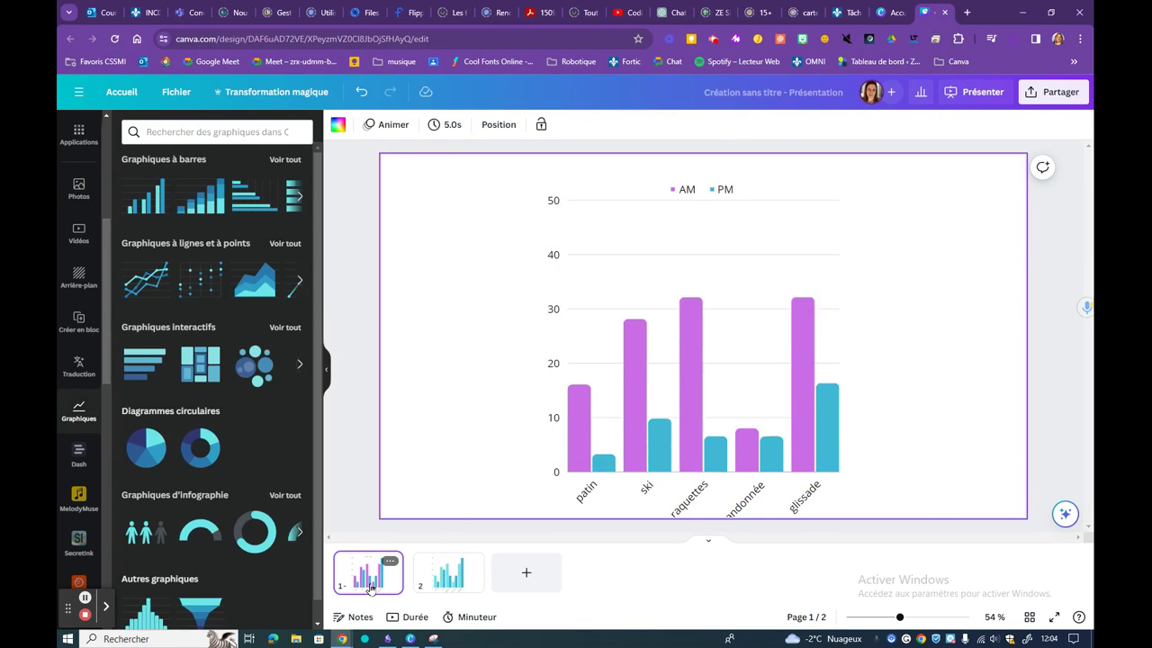
left_click(436, 585)
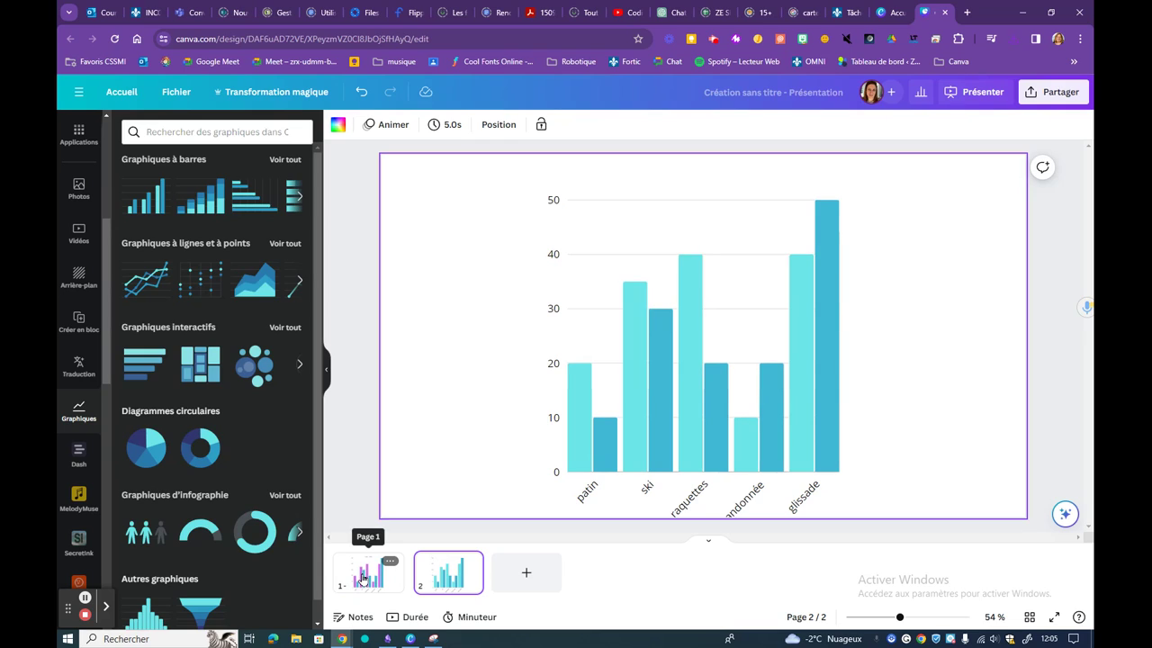